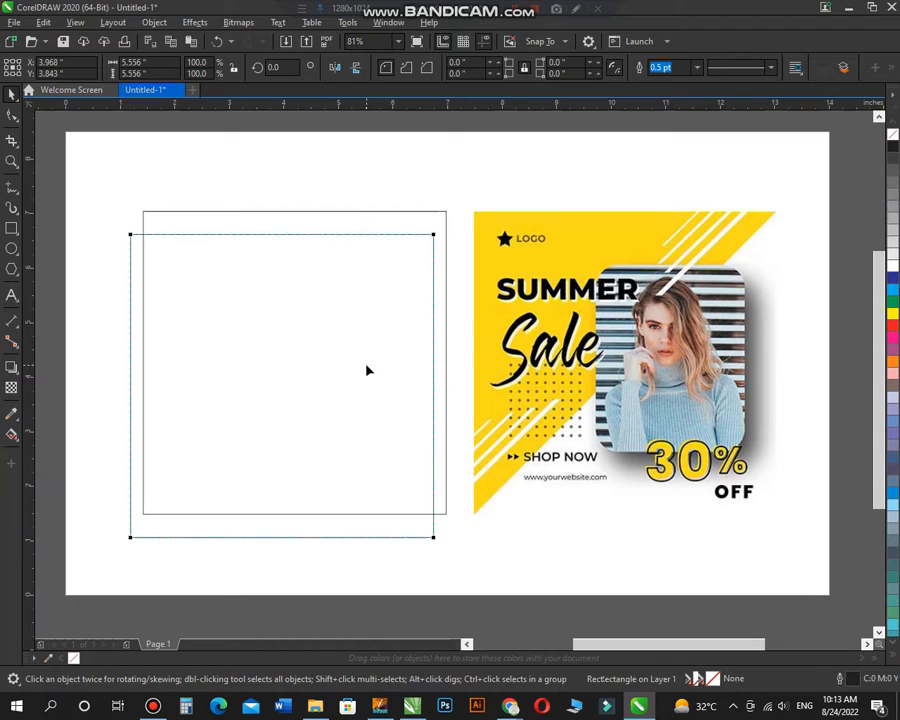
Step: Convert the duplicate square to curves, reduce it to a triangle without its lower-right corner, and centre-align it with the original square
key(ctrl+q)
key(Delete)
key(space)
shift+click(421, 463)
key(e)
key(c)
click(361, 190)
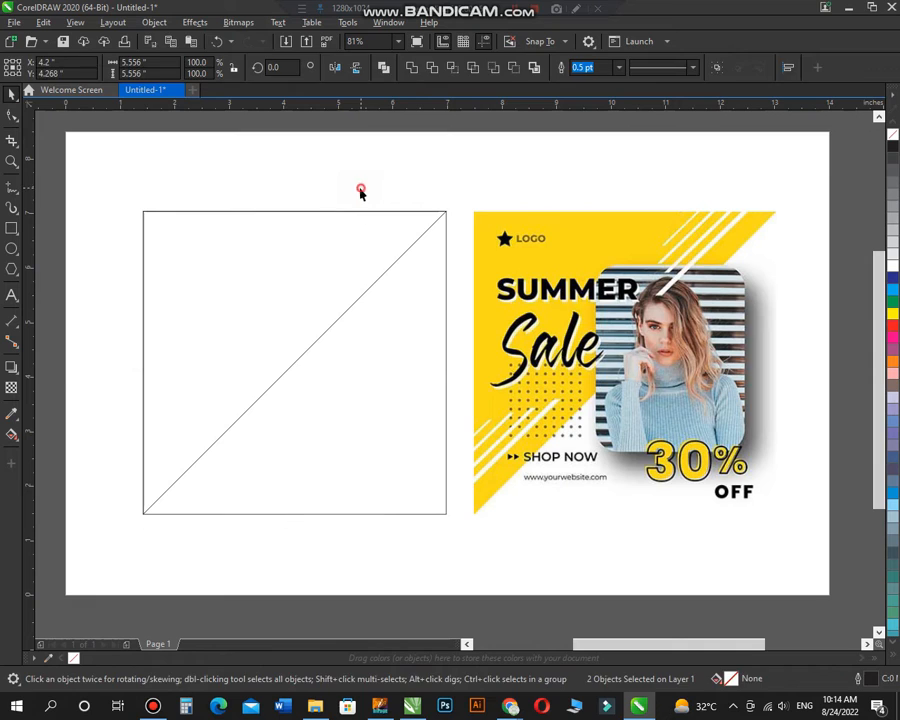
Step: Fill the triangle with the yellow sampled from the reference poster's background and remove its outline
click(16, 413)
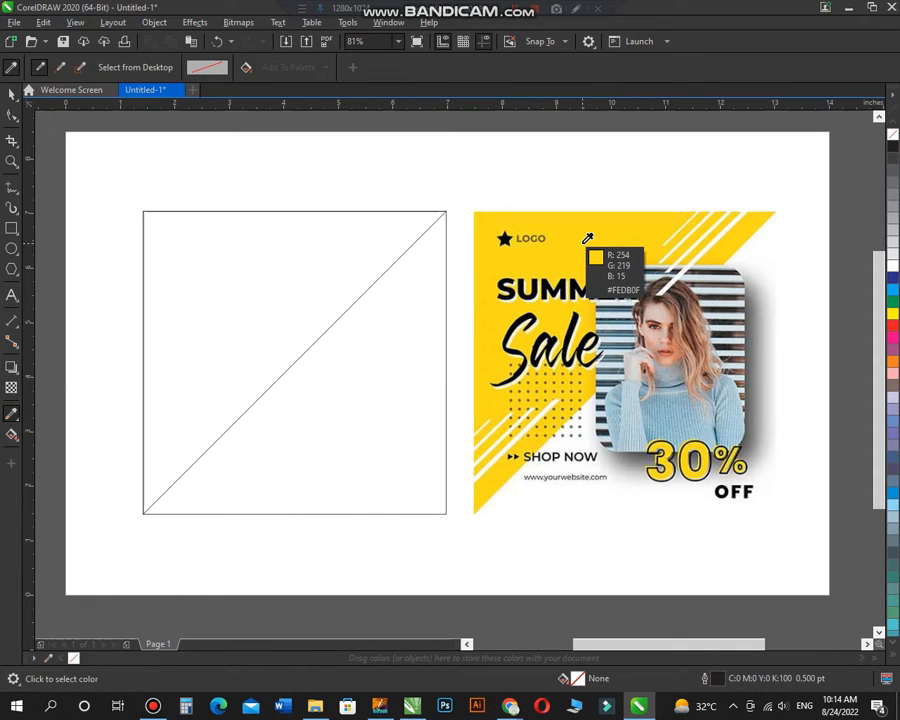
click(588, 238)
click(321, 274)
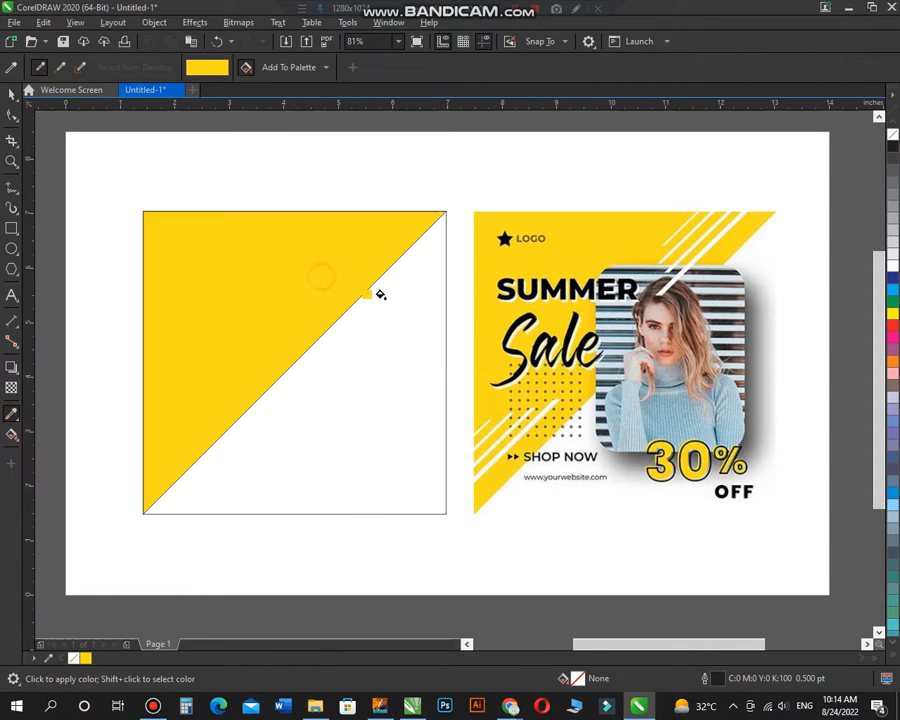
key(space)
click(396, 247)
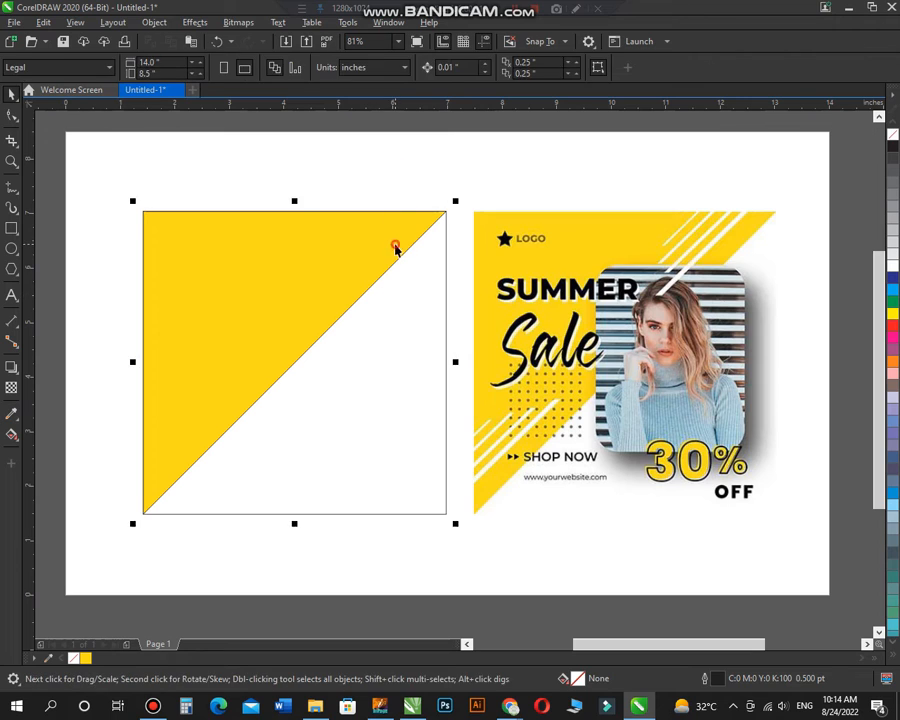
right_click(893, 141)
click(522, 177)
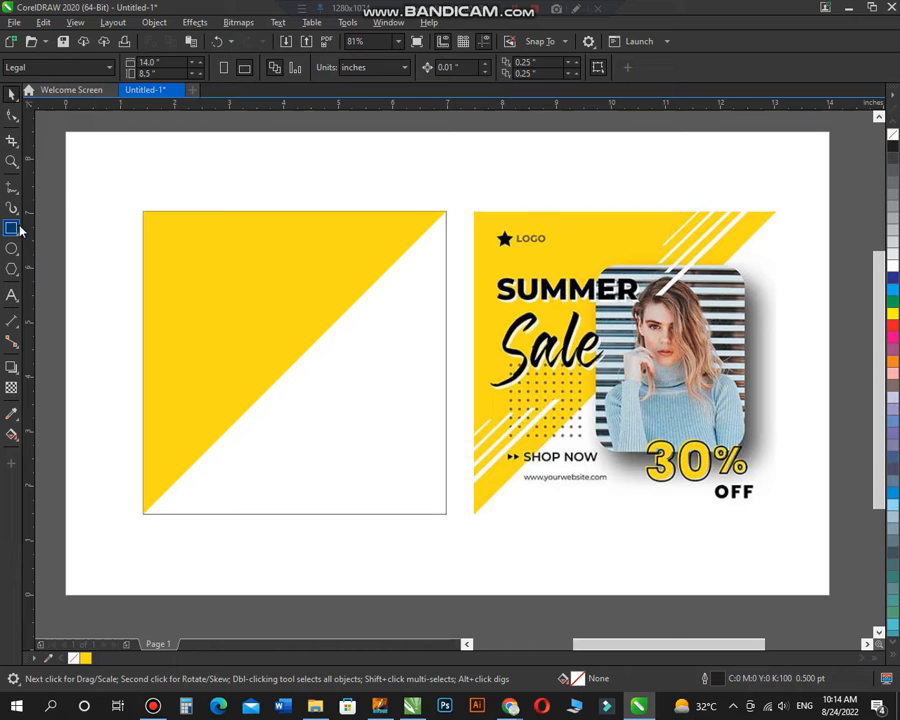
Step: Draw a rectangle about 2.59 × 3.33 inches in the right half of the square and shift it slightly inward
click(102, 233)
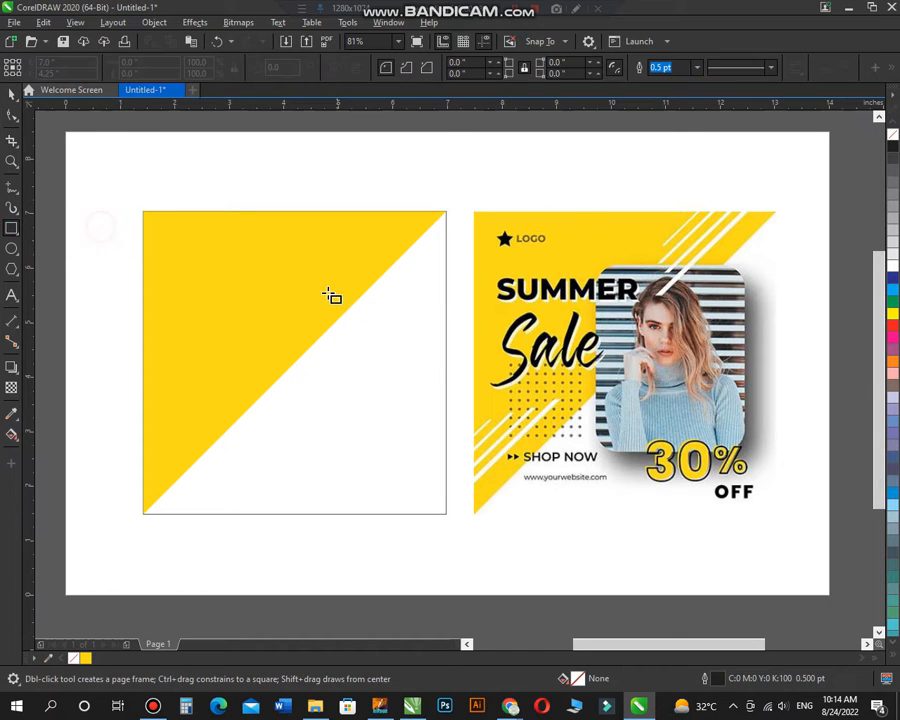
mouse_move(298, 269)
mouse_down()
mouse_move(356, 328)
mouse_move(438, 451)
mouse_up()
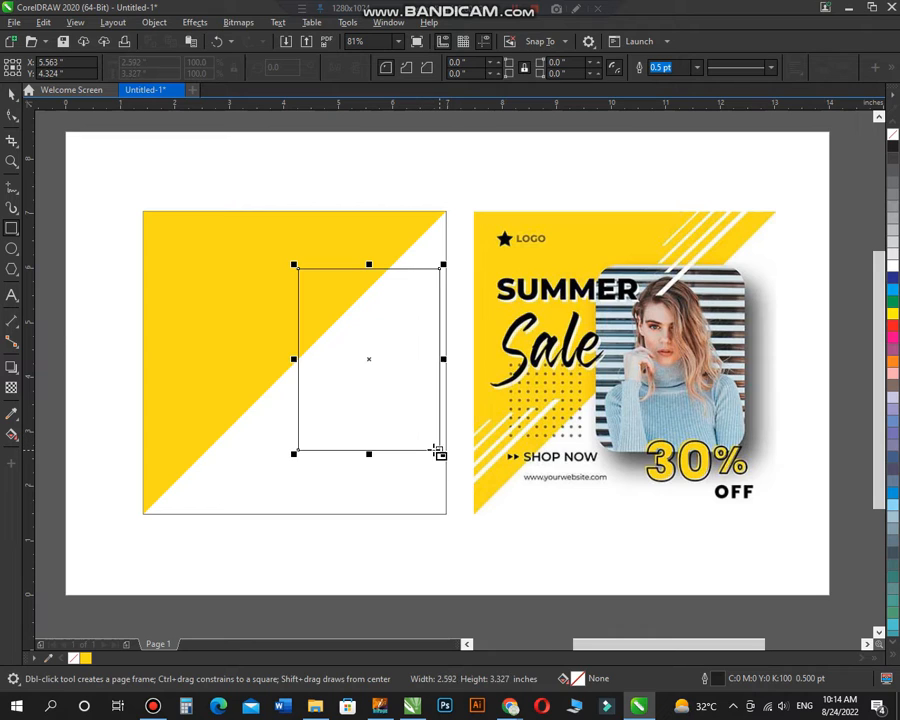
key(space)
drag(364, 360, 352, 371)
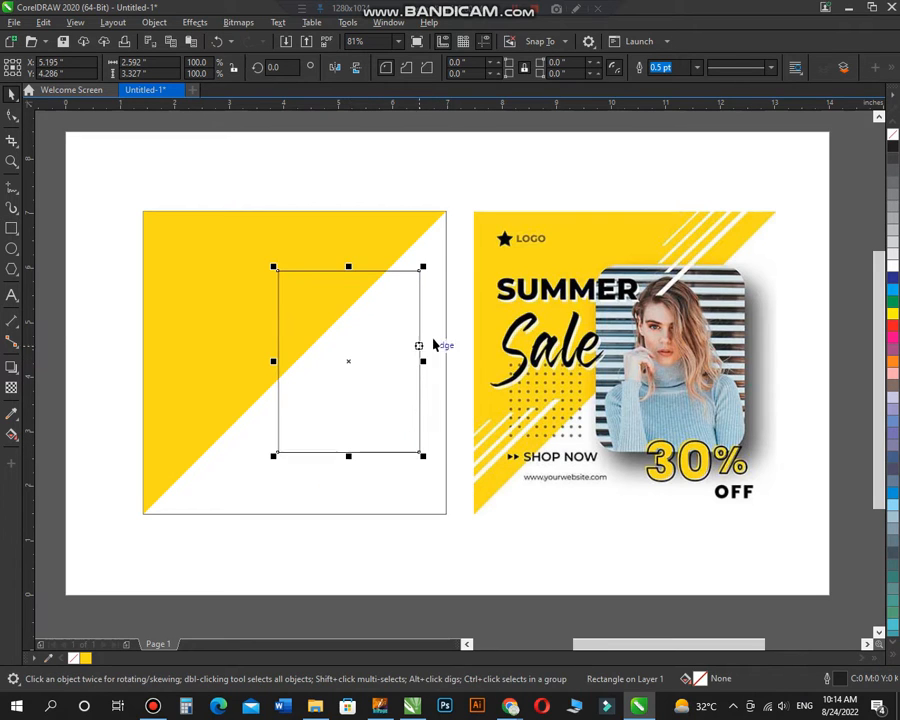
Step: Round all four corners of the rectangle to a radius of about 0.322 inches and fill it with white
key(F10)
drag(421, 273, 442, 306)
key(space)
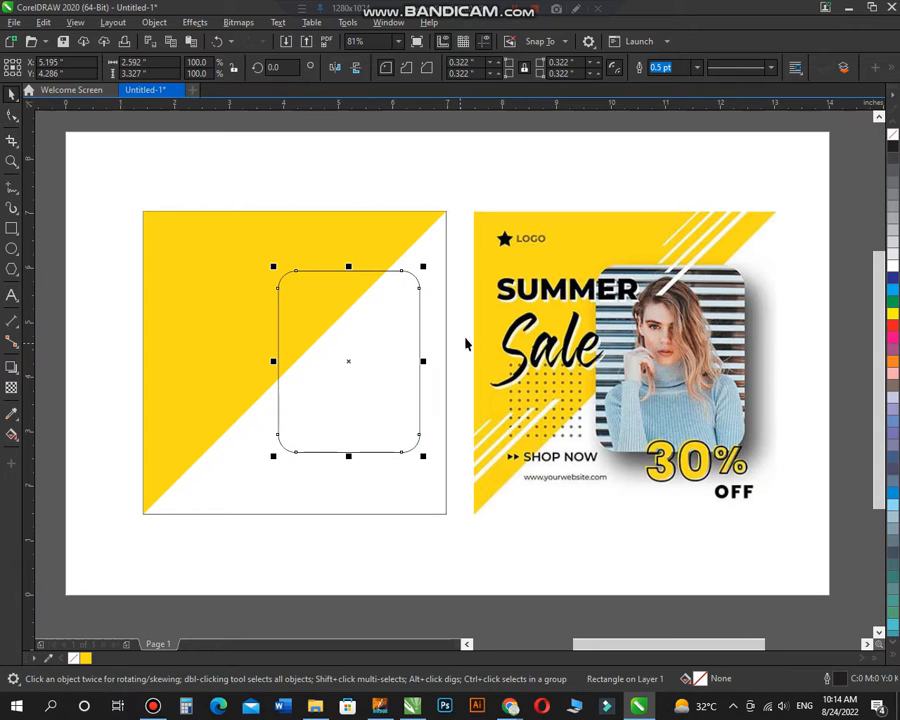
click(893, 271)
key(Escape)
Step: Move the portrait photo from outside the page to just below the rounded rectangle
key(z)
scroll(368, 331, down, 2)
drag(237, 222, 750, 476)
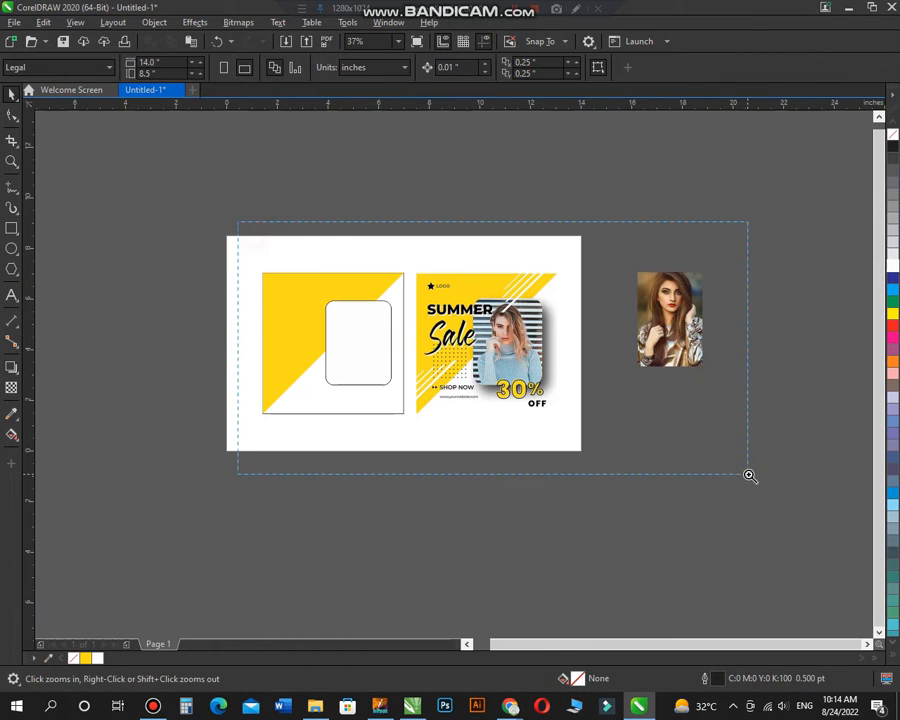
key(space)
click(730, 311)
drag(730, 311, 314, 497)
Step: Try to PowerClip the portrait photo inside the rounded rectangle, and undo it
right_click(322, 455)
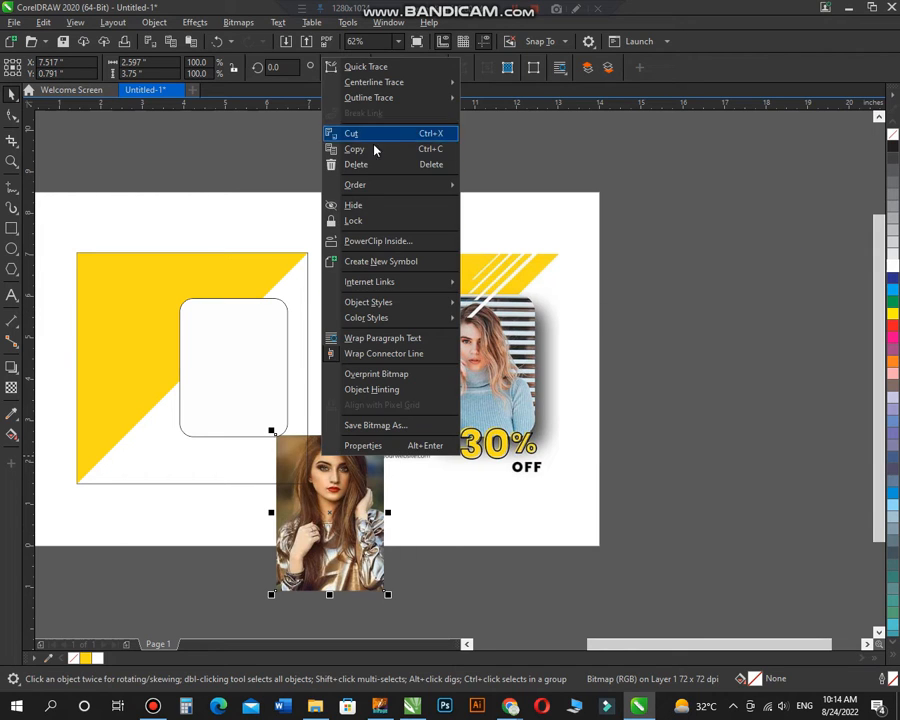
click(390, 242)
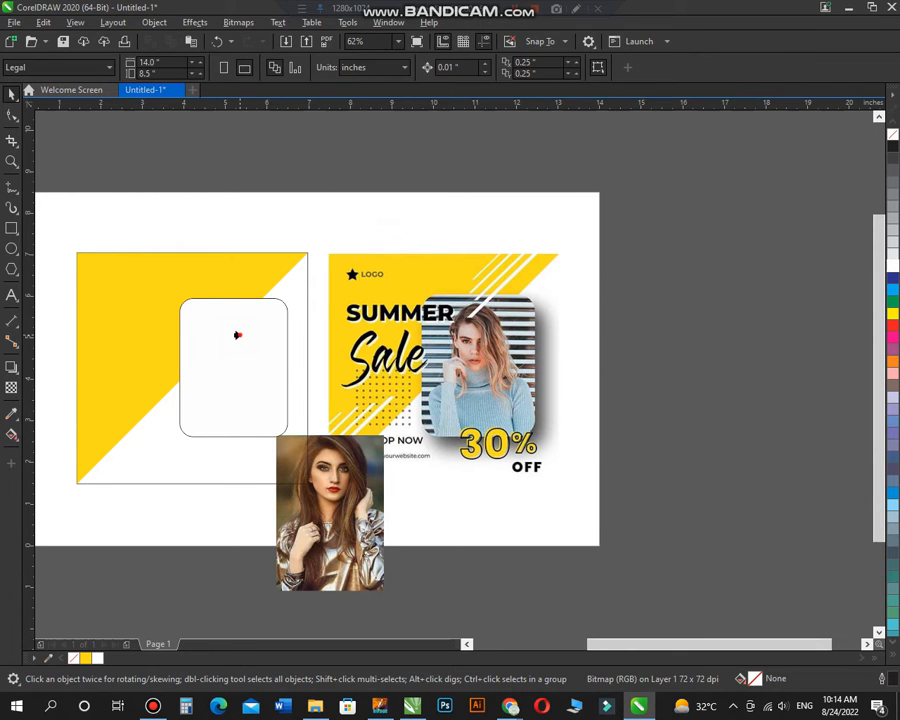
click(238, 334)
click(298, 186)
key(F2)
drag(198, 264, 435, 556)
key(ctrl+z)
Step: PowerClip the portrait photo inside the rounded rectangle
click(419, 357)
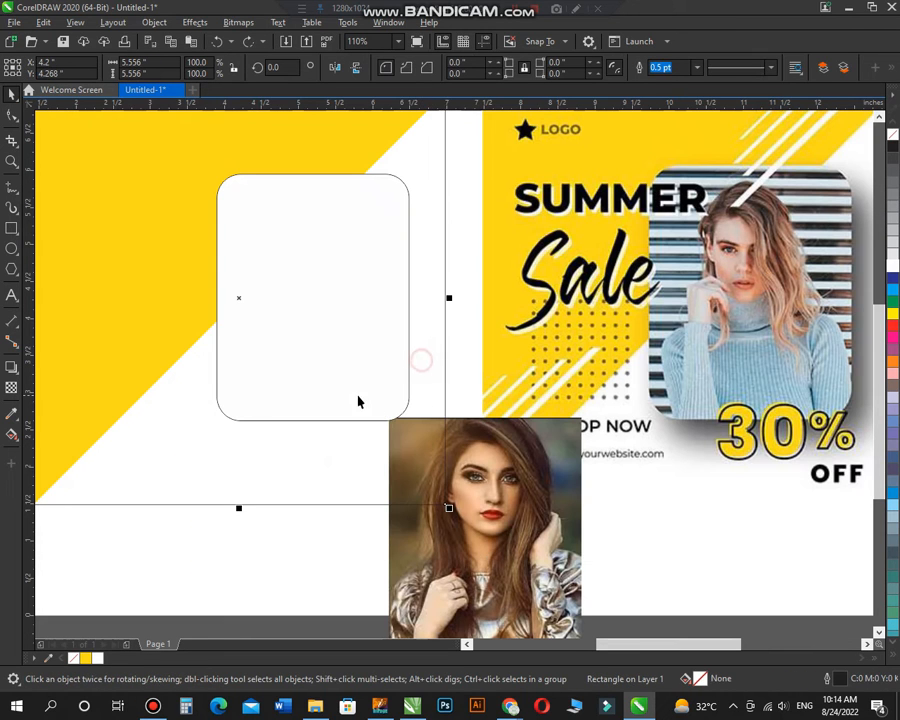
click(511, 481)
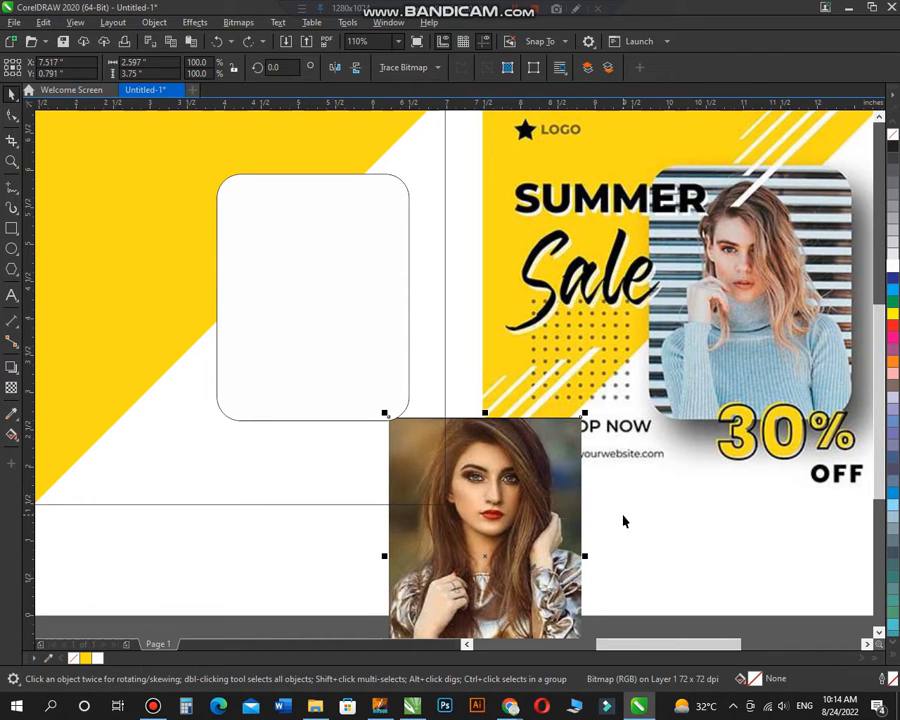
click(623, 521)
key(ctrl+a)
click(629, 521)
click(563, 537)
right_click(479, 469)
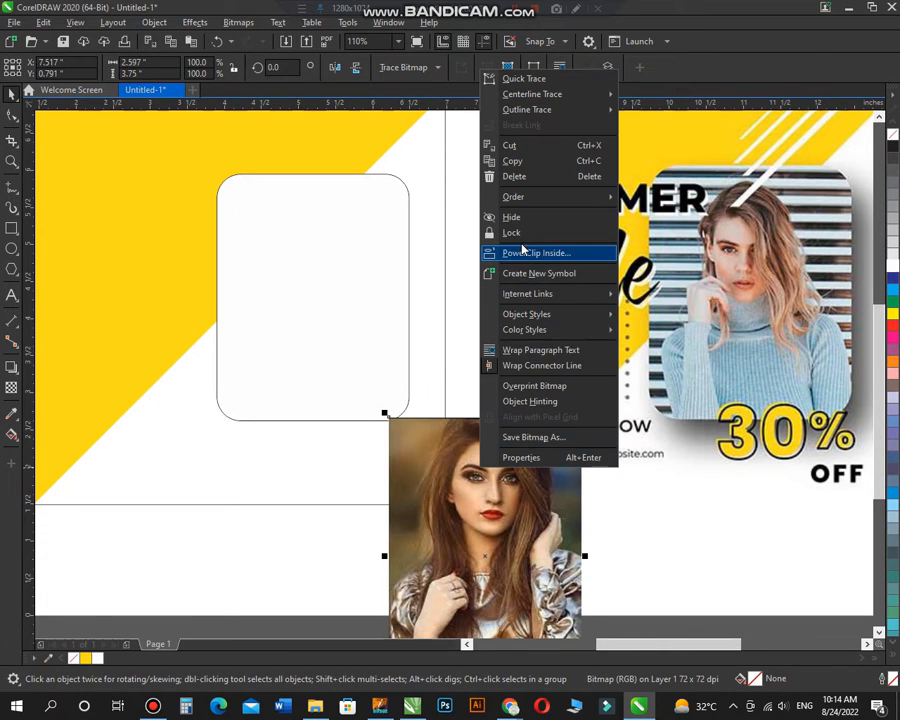
click(528, 254)
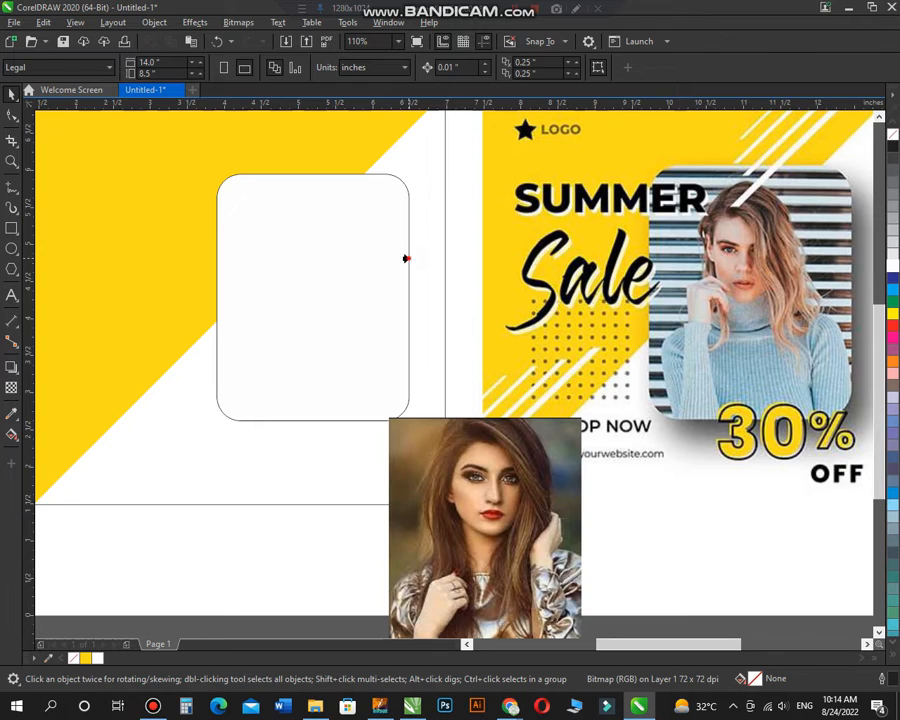
click(407, 259)
Step: Edit the PowerClip contents so the portrait photo covers the whole rounded frame, and finish editing
ctrl+click(393, 419)
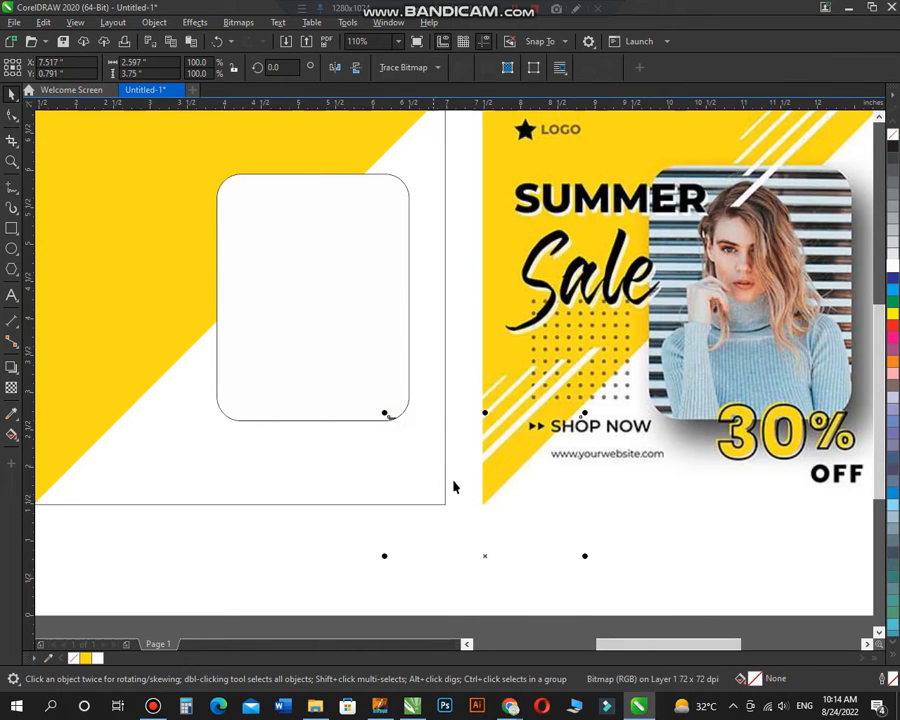
drag(388, 414, 312, 312)
drag(410, 448, 414, 451)
drag(362, 297, 358, 302)
ctrl+click(502, 333)
Step: Remove the outline from the rounded photo frame
click(390, 320)
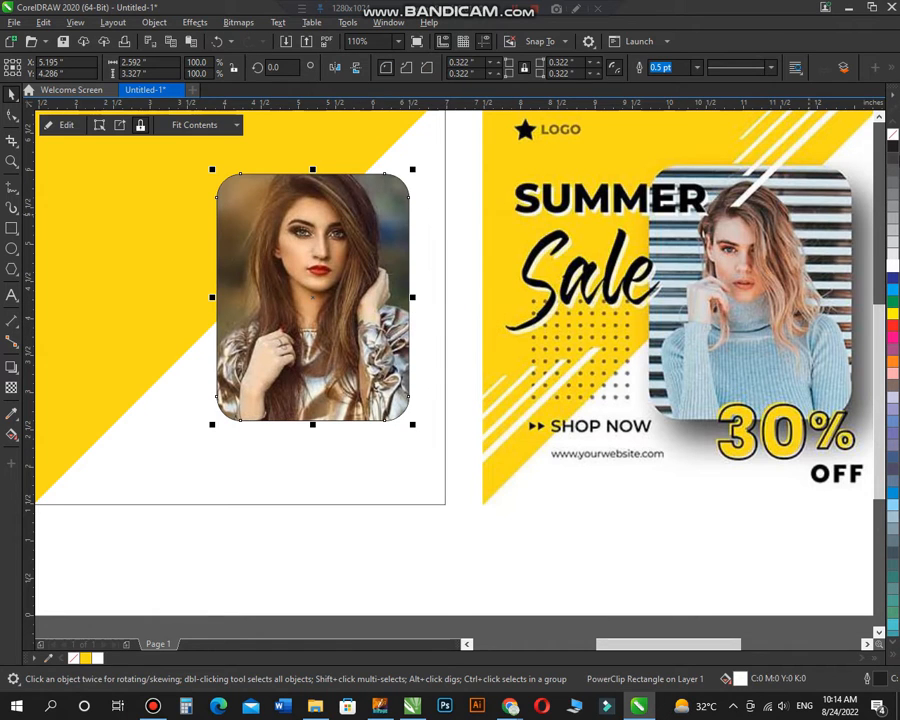
right_click(894, 137)
key(F3)
click(536, 160)
Step: Draw a circle about 0.05 inches wide over the reference grid's lower-left dot and copy it to the next dot position
key(F2)
drag(711, 152, 335, 468)
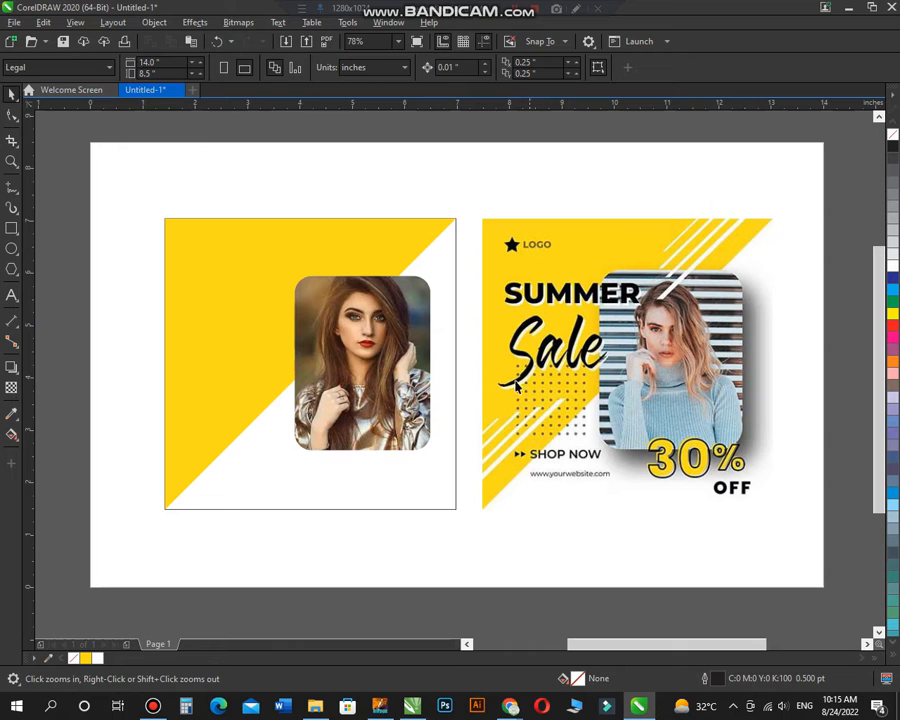
drag(209, 317, 773, 556)
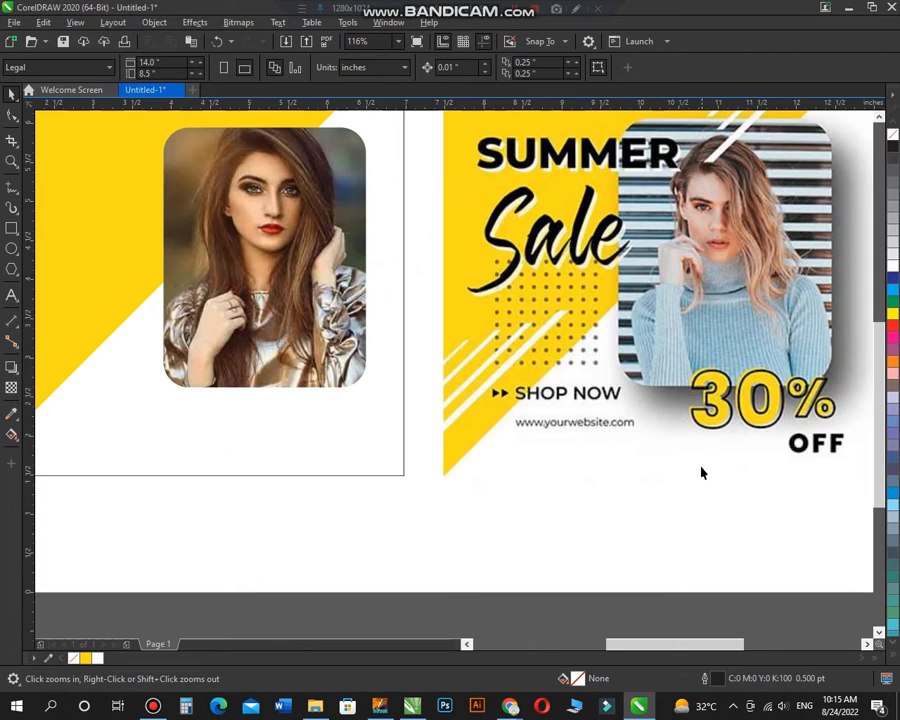
drag(625, 407, 625, 407)
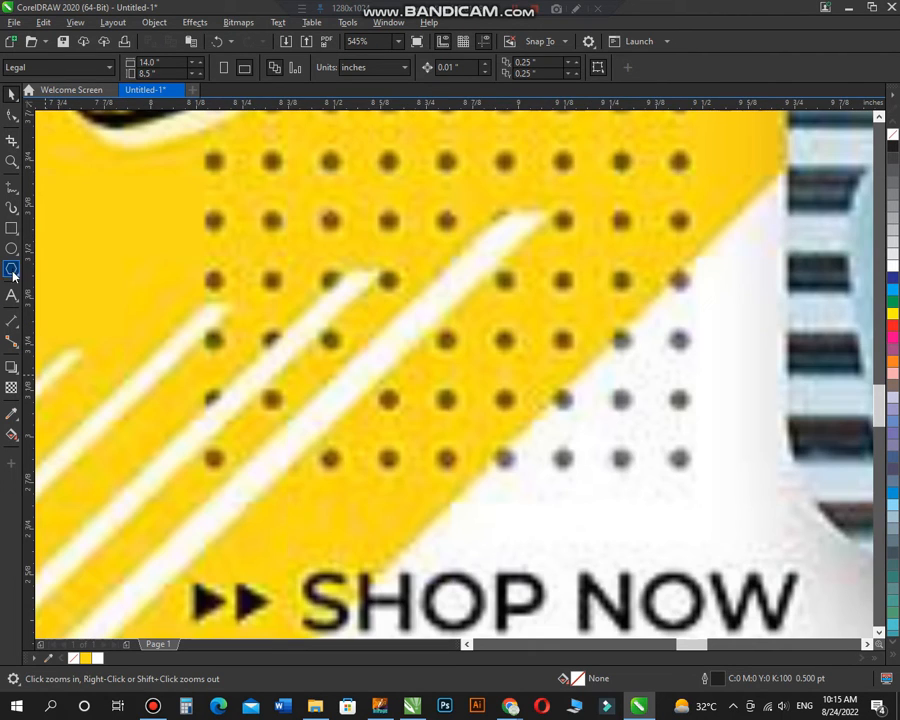
click(12, 252)
mouse_move(202, 450)
mouse_down()
mouse_move(220, 466)
mouse_move(269, 457)
mouse_up()
key(space)
right_click(269, 457)
Step: Repeat the circle duplication to complete a horizontal row of nine circles along the reference grid's bottom row
key(ctrl+r)
scroll(315, 412, down, 4)
key(F2)
drag(213, 467, 476, 302)
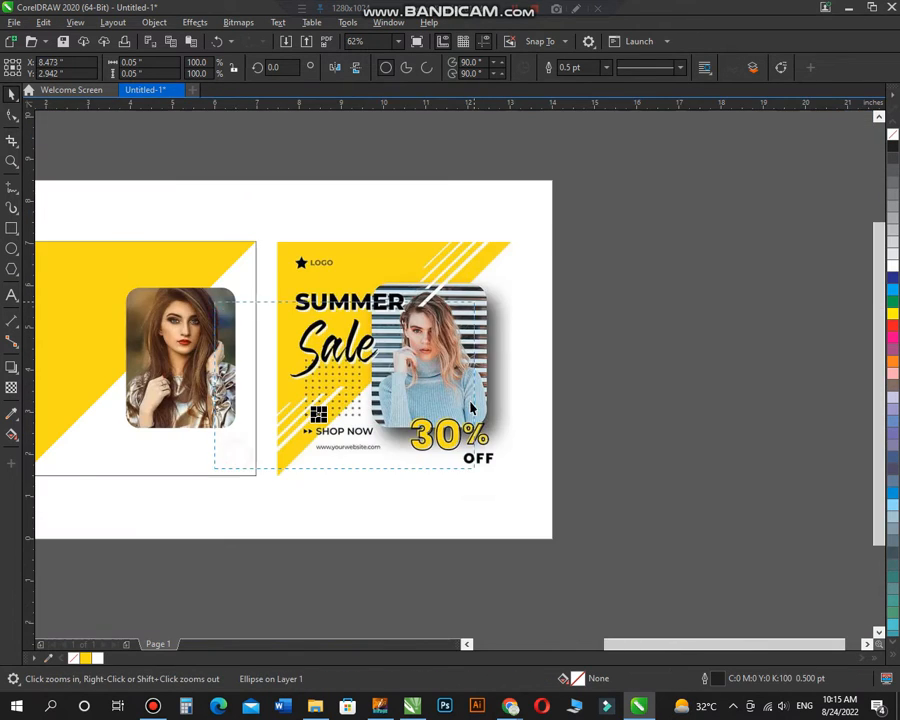
key(ctrl+r)
key(ctrl+r)
key(ctrl+r)
key(ctrl+r)
Step: Copy the row of nine circles upward by one dot spacing and repeat the duplication to build a nine-by-nine grid
key(ctrl+r)
key(ctrl+r)
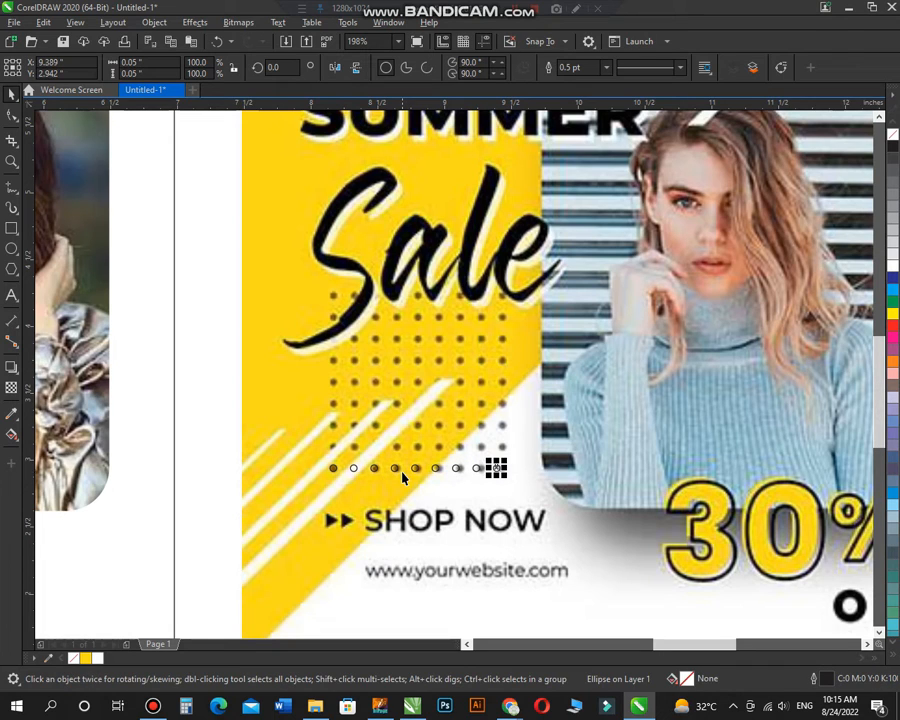
drag(363, 419, 516, 485)
drag(285, 417, 510, 484)
drag(532, 395, 288, 512)
drag(505, 478, 501, 446)
right_click(501, 446)
key(ctrl+r)
key(ctrl+r)
key(ctrl+r)
key(ctrl+r)
key(ctrl+r)
key(ctrl+r)
key(ctrl+r)
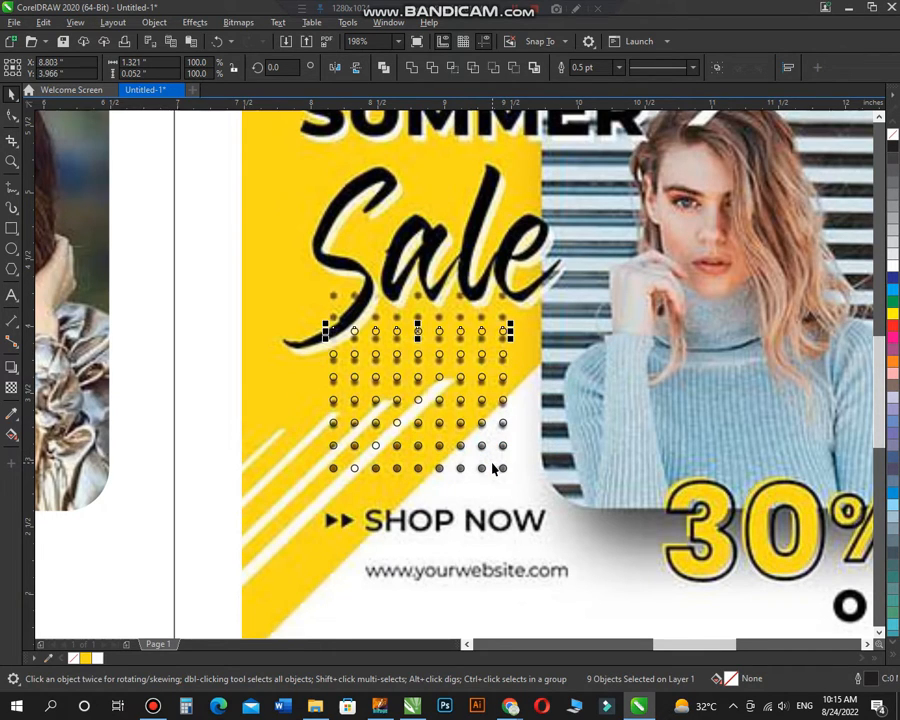
Step: Group all the grid circles and move the group onto the design, across the triangle's diagonal edge beside the photo
scroll(481, 430, down, 1)
drag(534, 312, 345, 471)
key(ctrl+g)
scroll(512, 372, down, 1)
key(F2)
drag(526, 308, 206, 479)
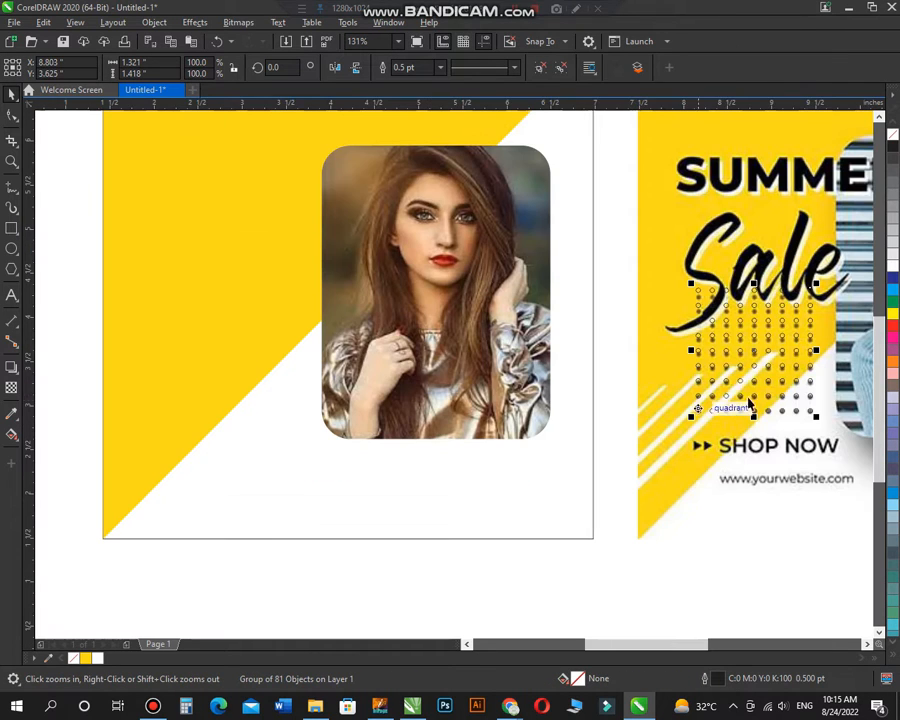
drag(790, 412, 258, 412)
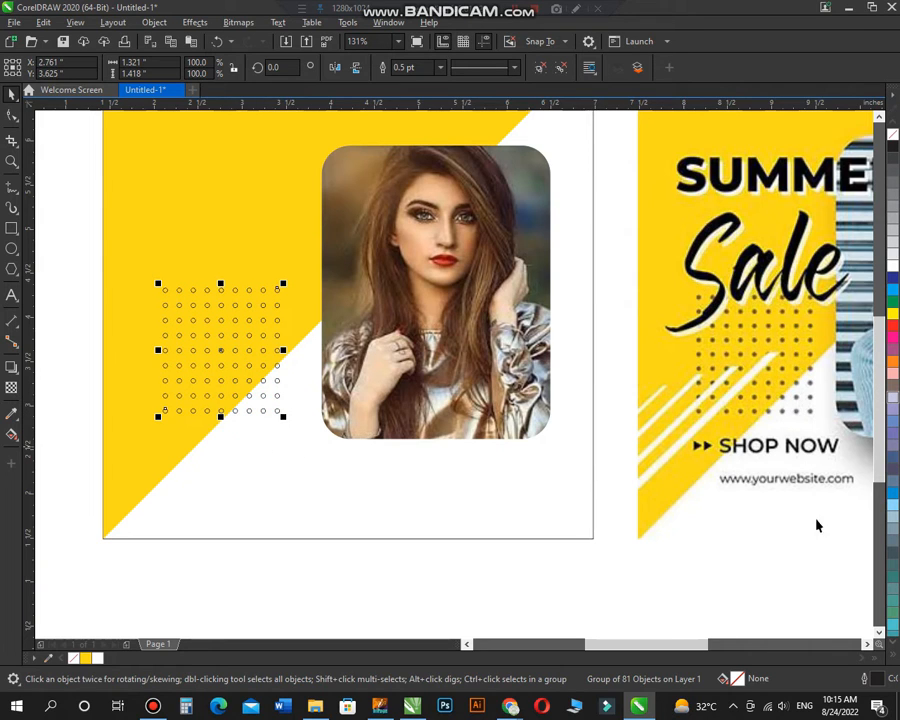
Step: Fill the dot grid with the brown C0 M60 Y60 K40
click(896, 656)
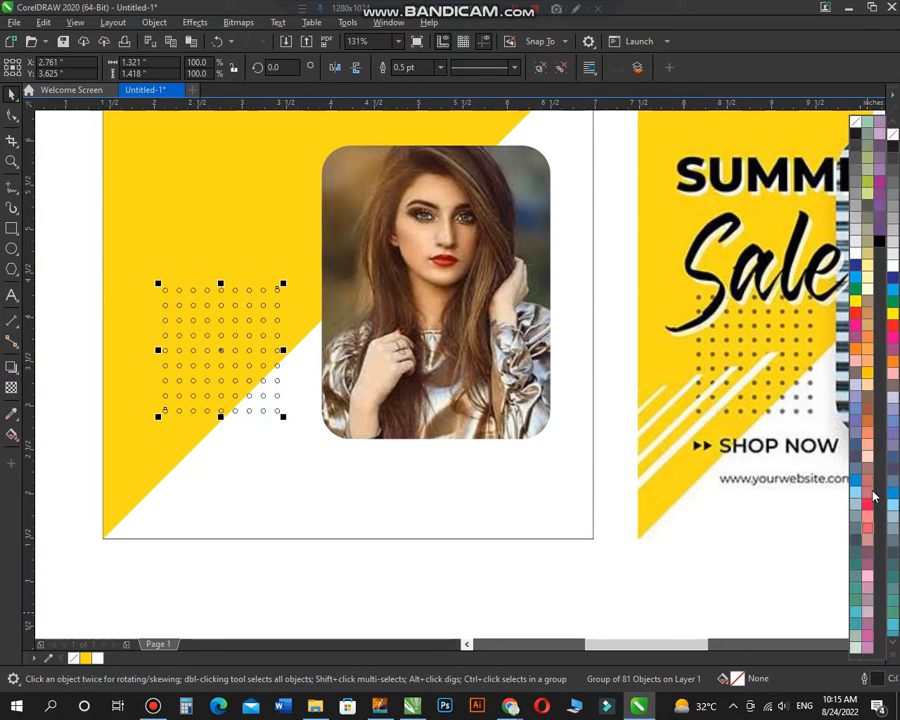
click(870, 411)
click(390, 467)
click(279, 411)
Step: Remove the outlines from the dot grid's circles
scroll(285, 367, down, 1)
key(F2)
drag(169, 173, 724, 511)
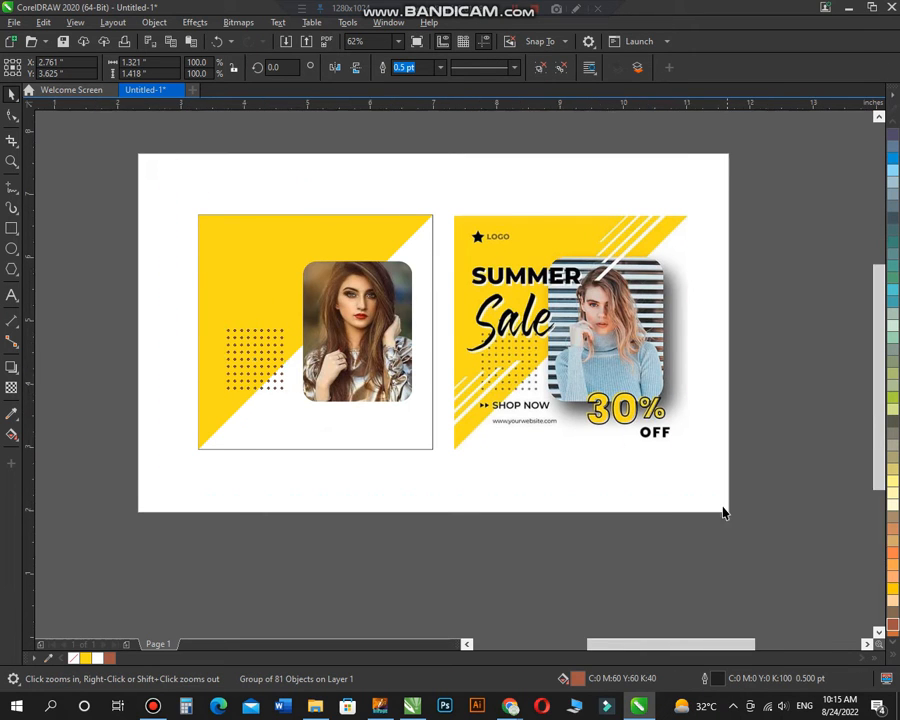
click(890, 657)
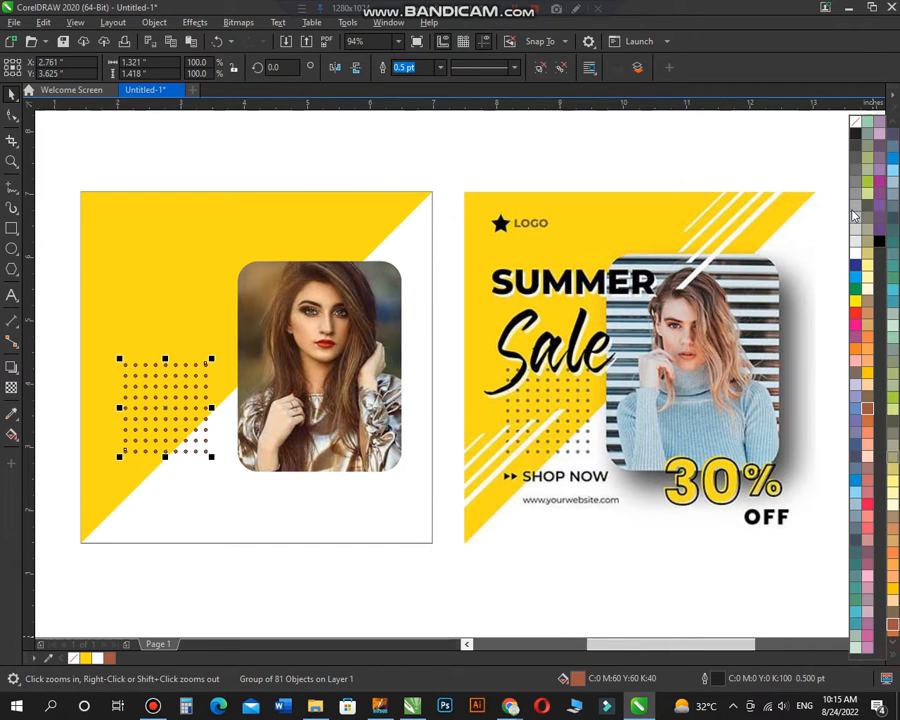
right_click(856, 121)
click(574, 147)
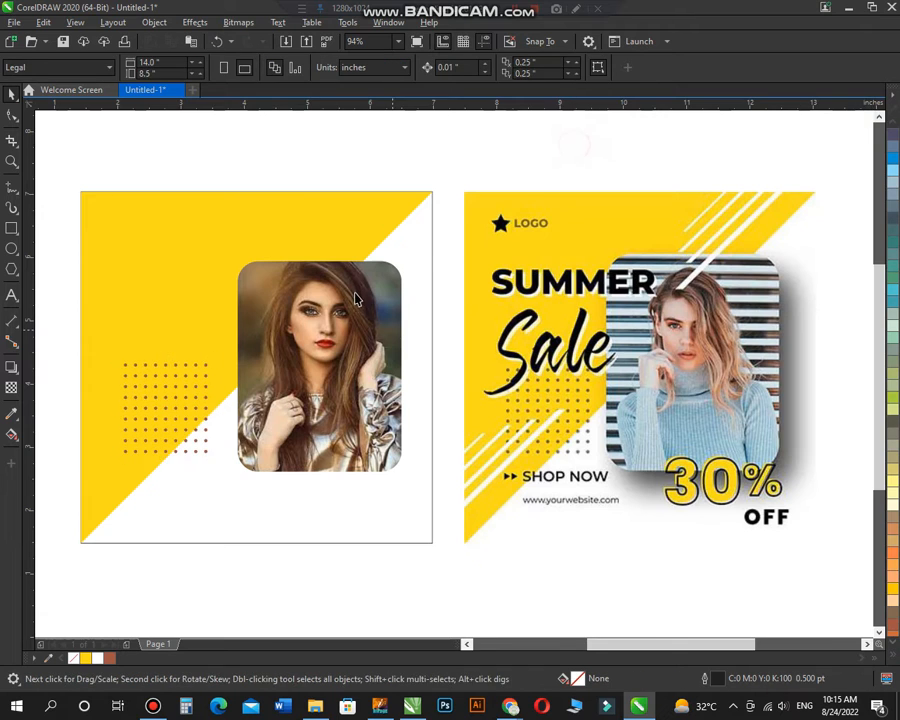
Step: Trace the longest white diagonal stripe at the reference poster's lower left as a closed four-sided shape with the Bézier tool
scroll(355, 292, down, 2)
key(F2)
drag(214, 212, 667, 474)
drag(352, 356, 571, 505)
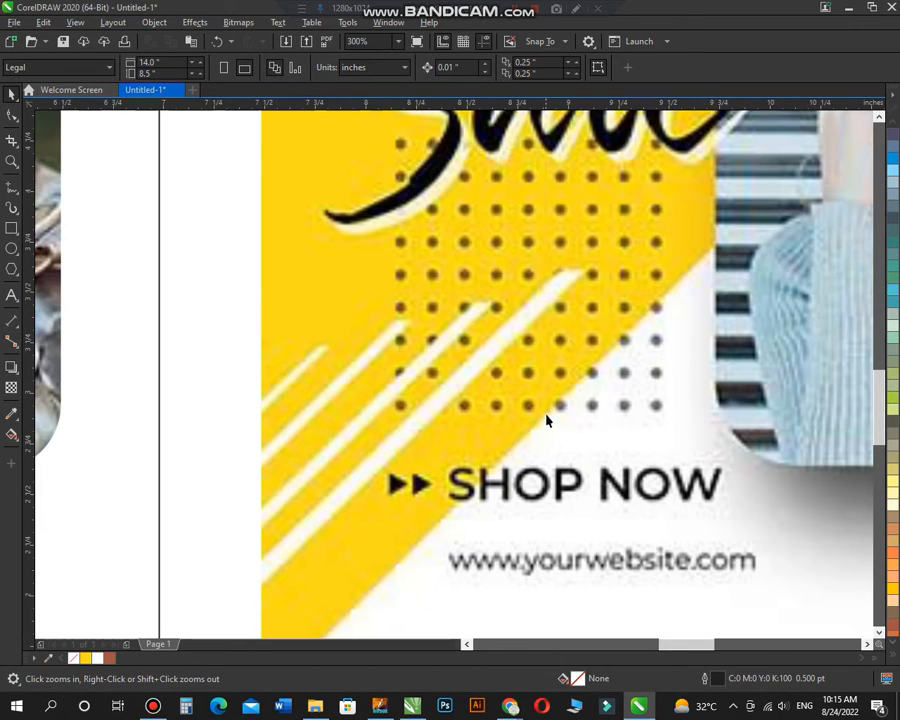
click(17, 196)
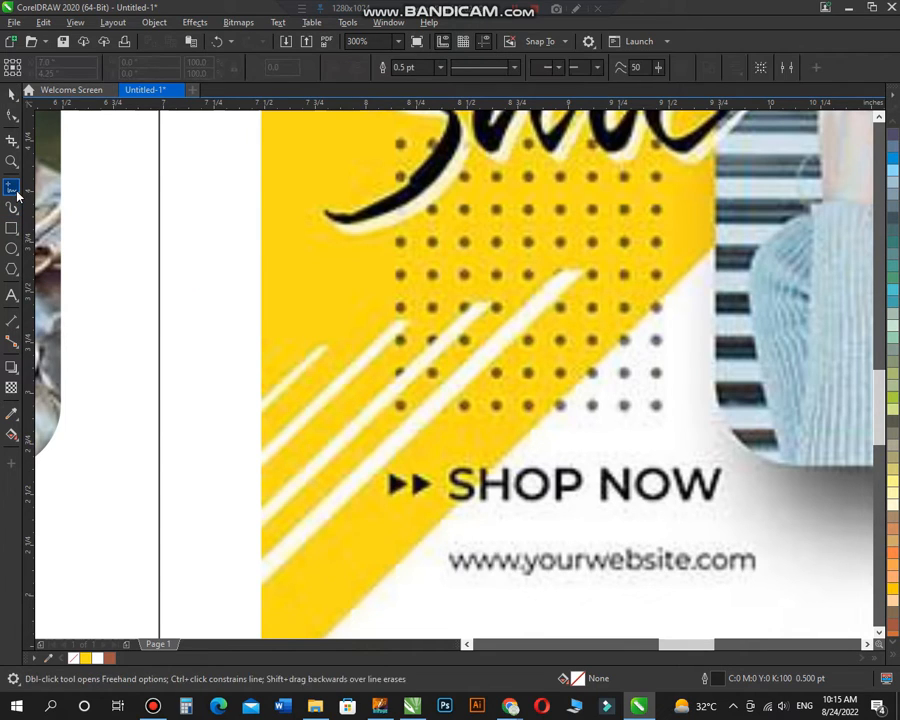
click(21, 200)
click(58, 219)
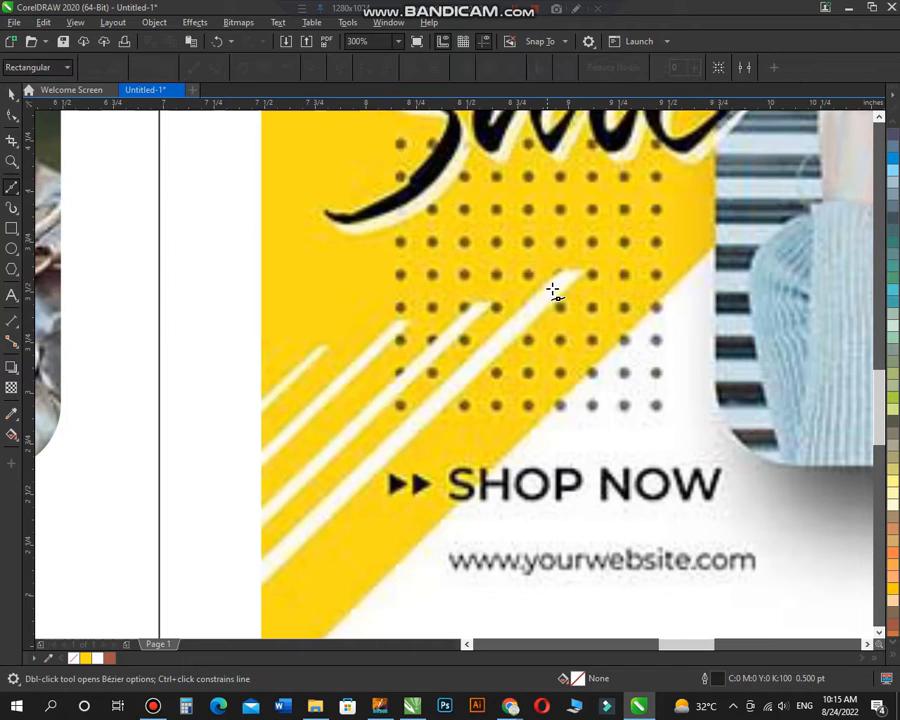
click(583, 274)
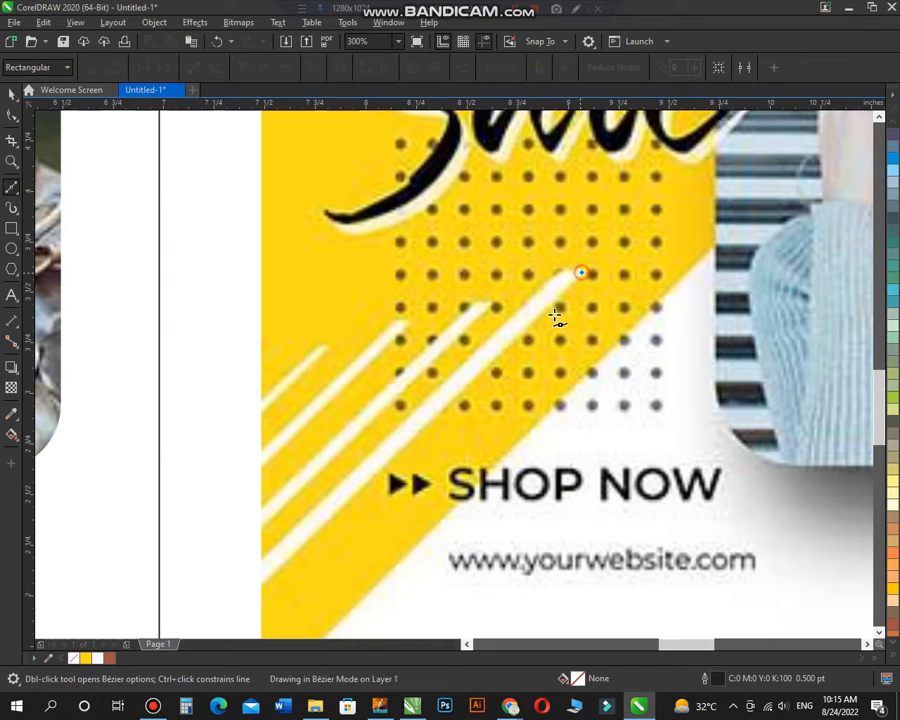
click(261, 585)
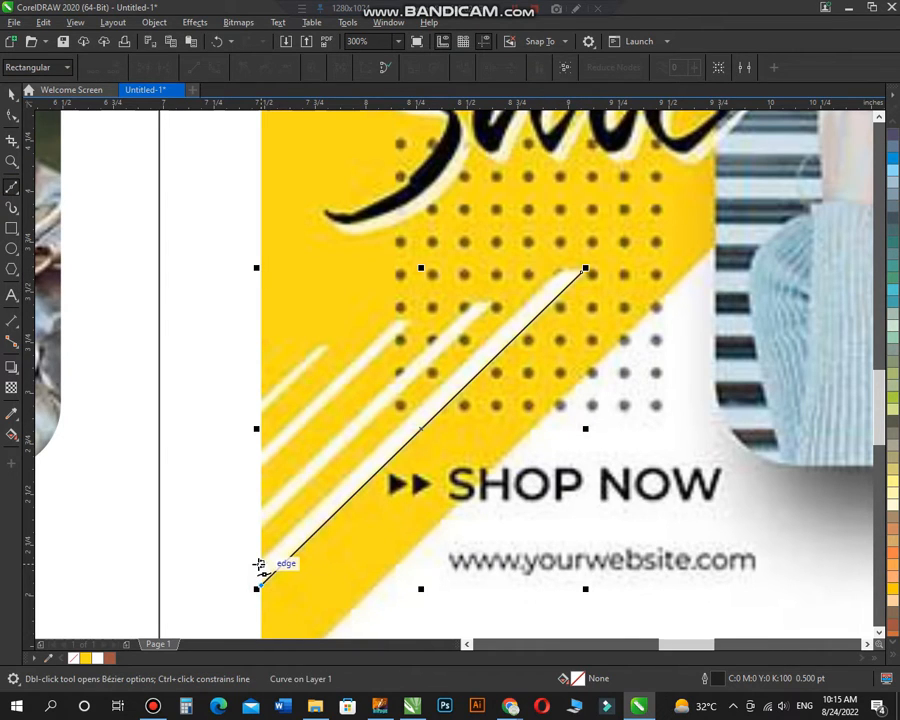
click(565, 271)
click(581, 272)
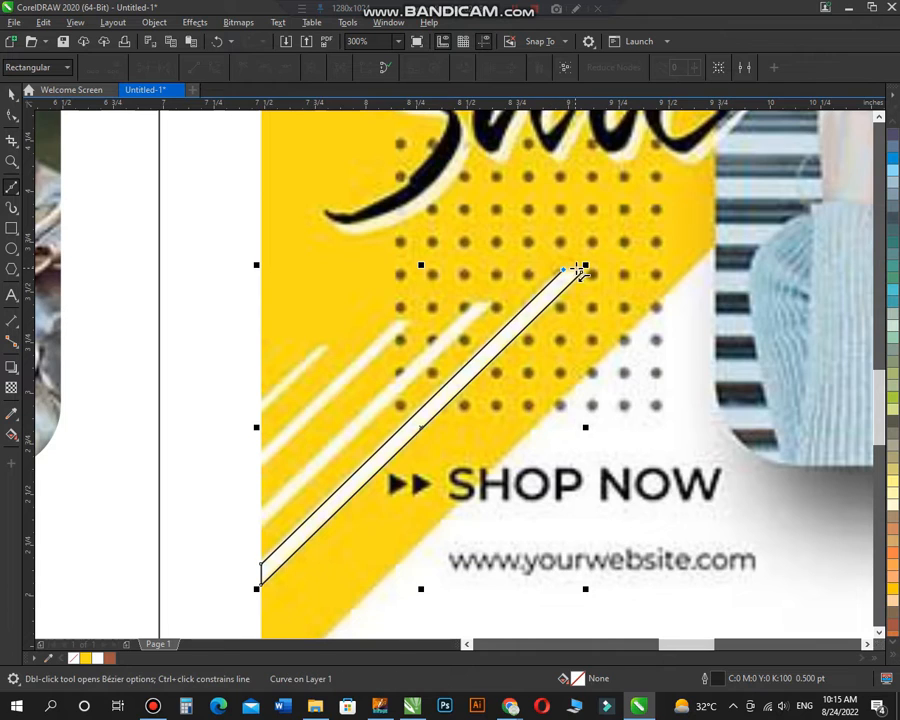
Step: Make three progressively smaller copies of the traced diagonal stripe and place them over the reference poster's other lower-left stripes
key(space)
drag(516, 333, 433, 362)
drag(509, 290, 482, 314)
drag(402, 385, 326, 402)
drag(416, 314, 320, 357)
Step: Select all four traced stripes and weld them into a single curve
drag(608, 240, 266, 513)
drag(237, 551, 236, 553)
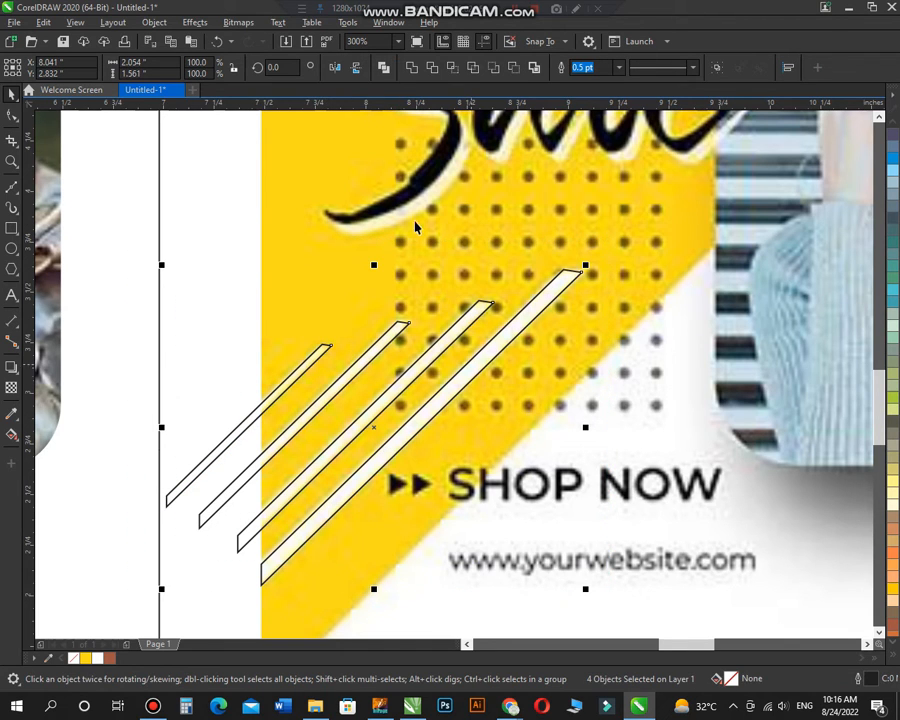
click(415, 70)
Step: Move the welded stripes from the reference onto the design's lower-left corner, overlapping the dot grid and the frame's edge
scroll(502, 334, down, 2)
key(F2)
drag(604, 170, 118, 503)
drag(637, 412, 152, 486)
scroll(260, 480, down, 2)
key(F2)
drag(562, 495, 564, 497)
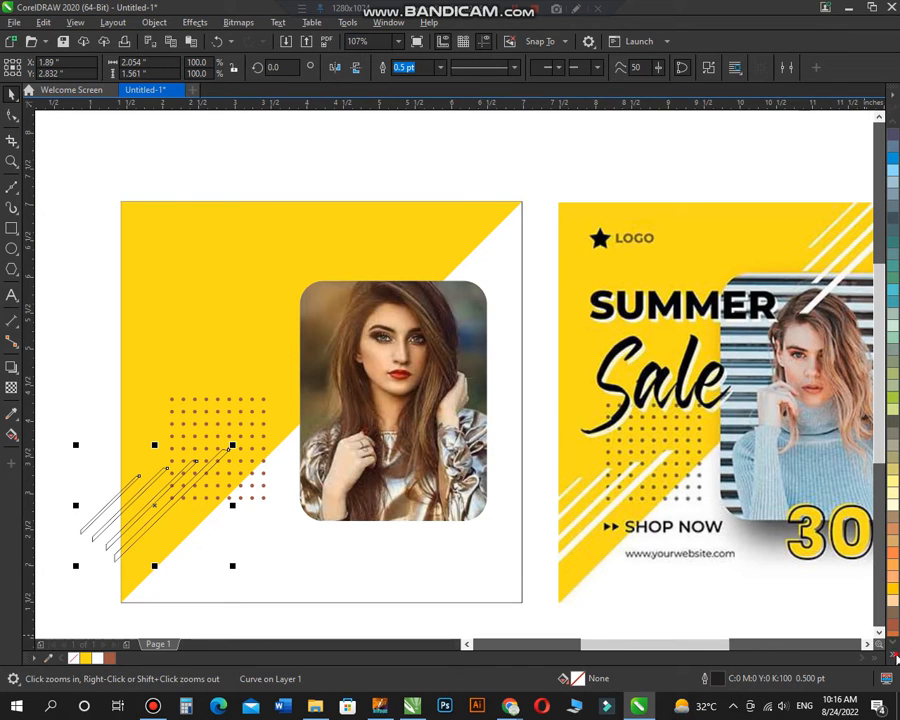
Step: Fill the welded stripes with white and remove their outline
click(896, 659)
click(855, 254)
click(270, 341)
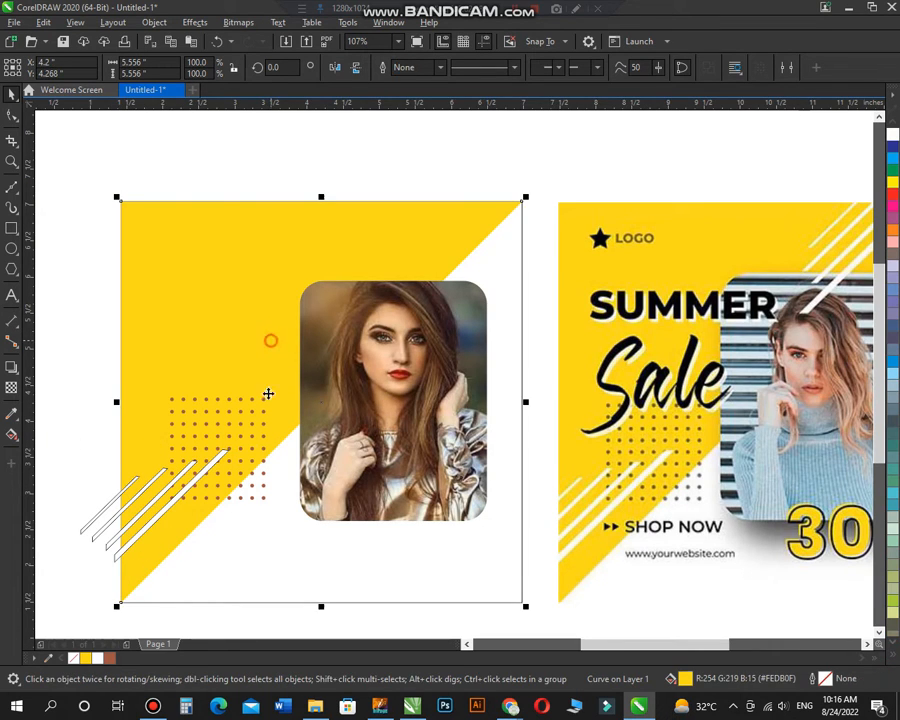
click(221, 448)
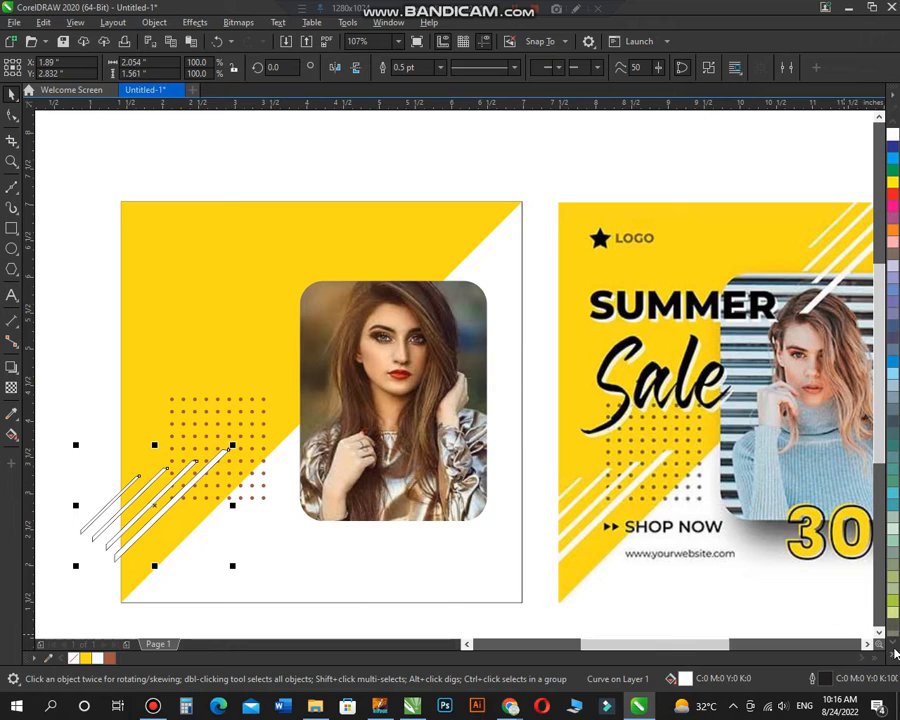
click(896, 657)
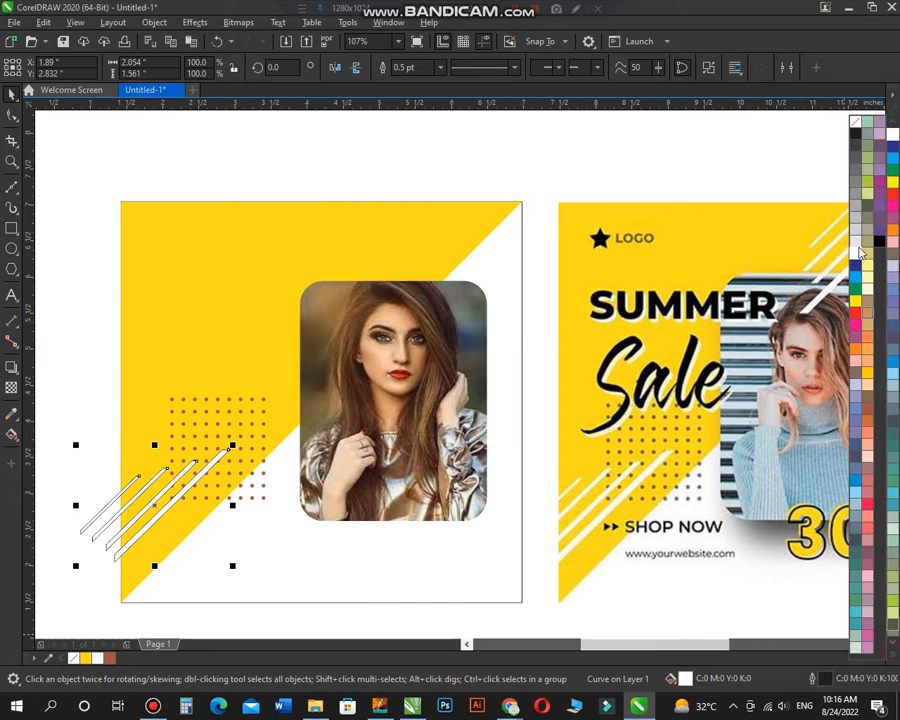
right_click(853, 122)
click(752, 160)
Step: Copy the white stripes to the upper-right end of the yellow triangle, rotate the copy 180° and adjust its position
scroll(409, 305, down, 2)
key(F2)
drag(296, 236, 726, 490)
drag(117, 460, 347, 210)
right_click(347, 210)
click(347, 210)
drag(392, 174, 256, 273)
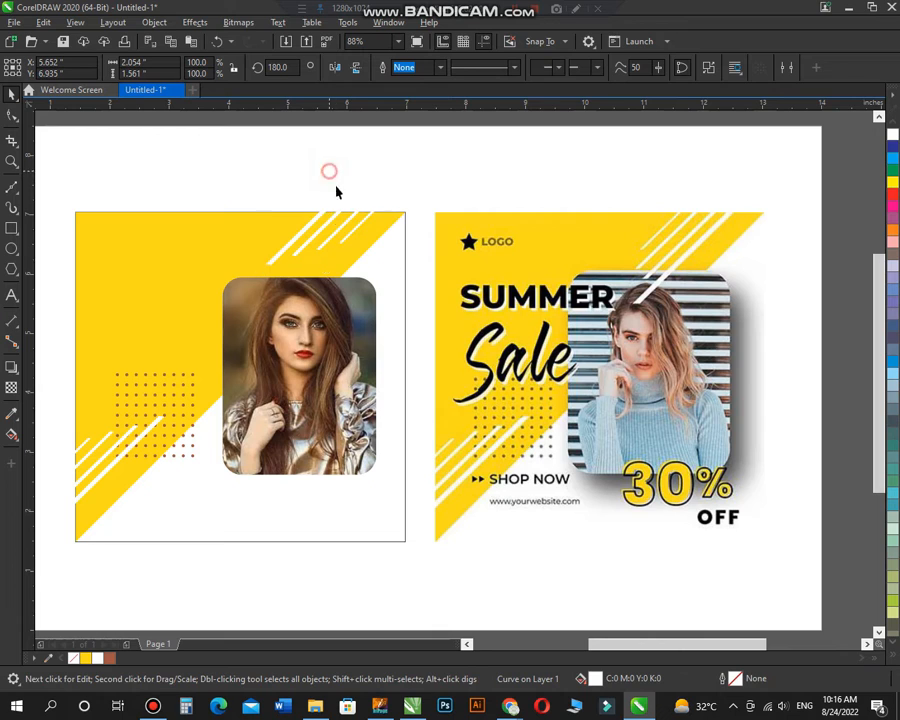
drag(369, 221, 327, 239)
key(ctrl+z)
click(367, 151)
click(399, 180)
Step: PowerClip the upper-right white stripes inside the square poster frame
scroll(460, 267, down, 2)
key(F2)
drag(233, 199, 551, 438)
right_click(447, 191)
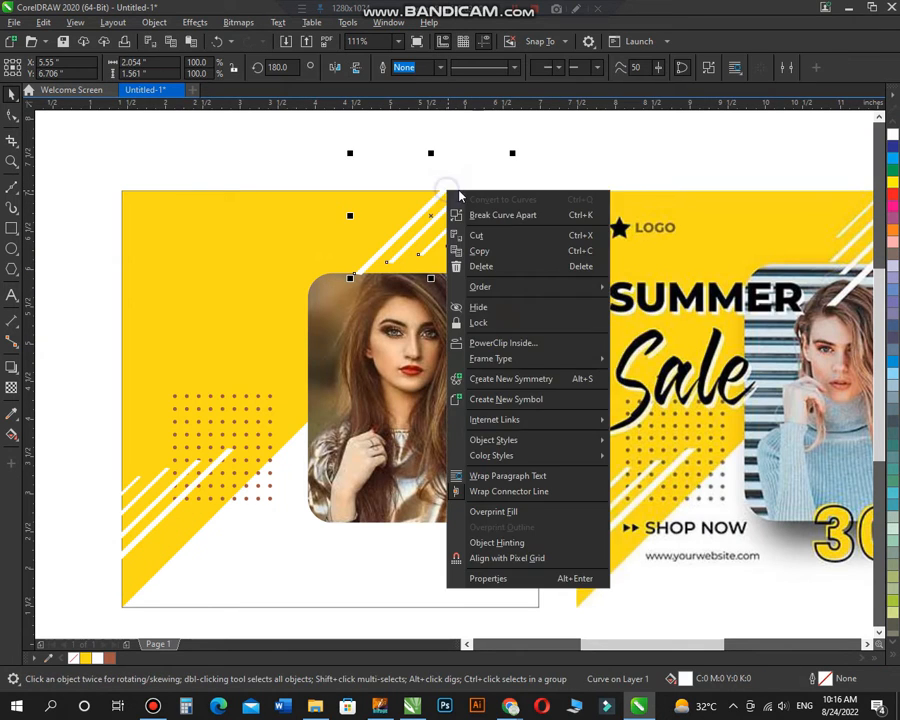
click(453, 171)
right_click(437, 199)
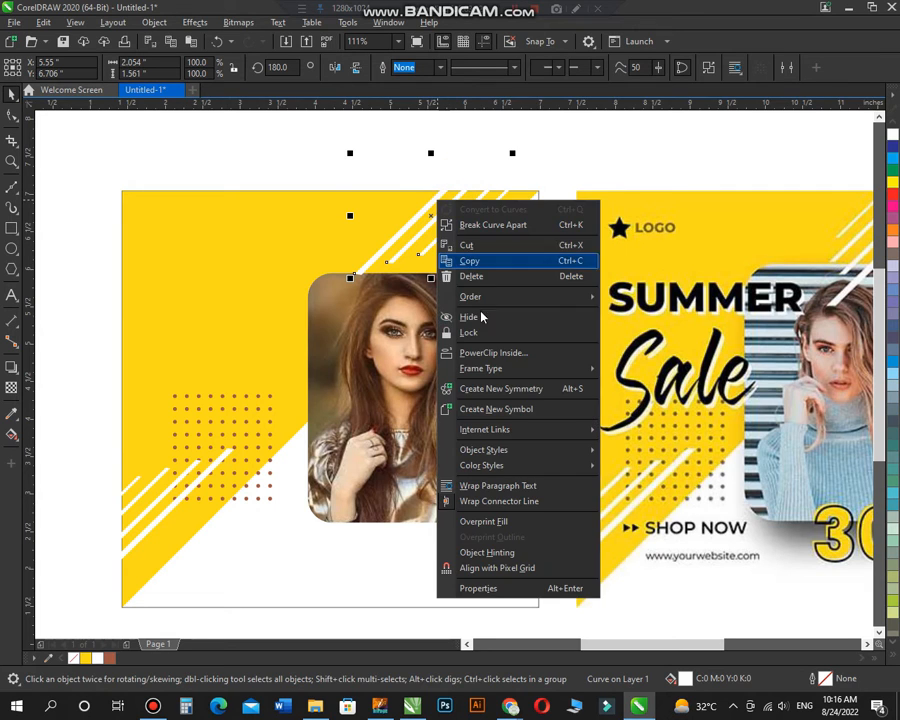
click(486, 352)
click(520, 285)
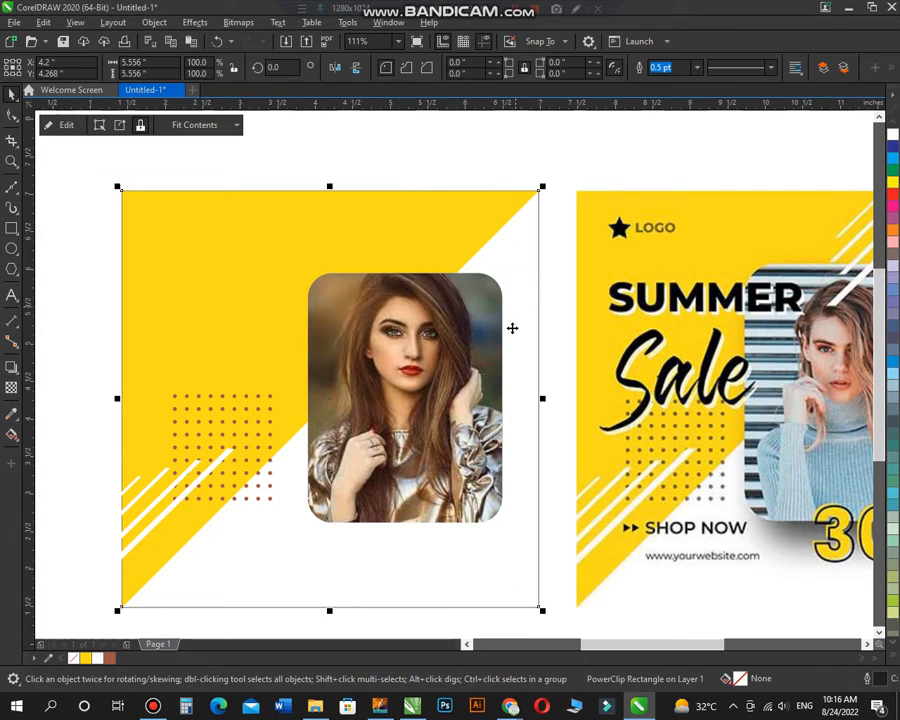
Step: PowerClip the lower-left white stripes inside the square poster frame
ctrl+click(174, 508)
right_click(173, 504)
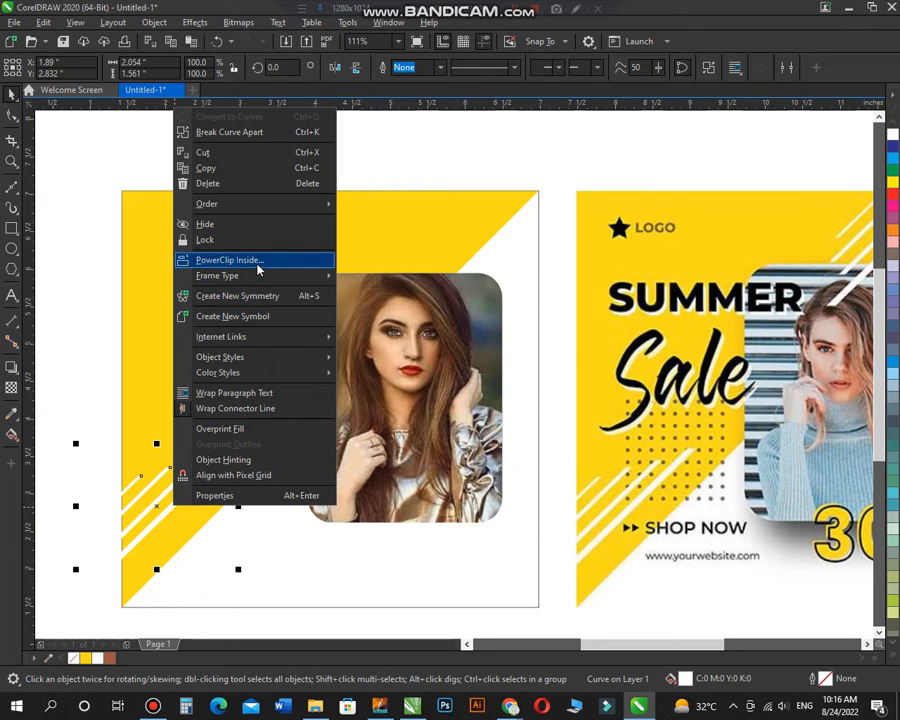
click(256, 260)
click(233, 543)
Step: PowerClip the yellow triangle inside the square poster frame as well
ctrl+click(400, 244)
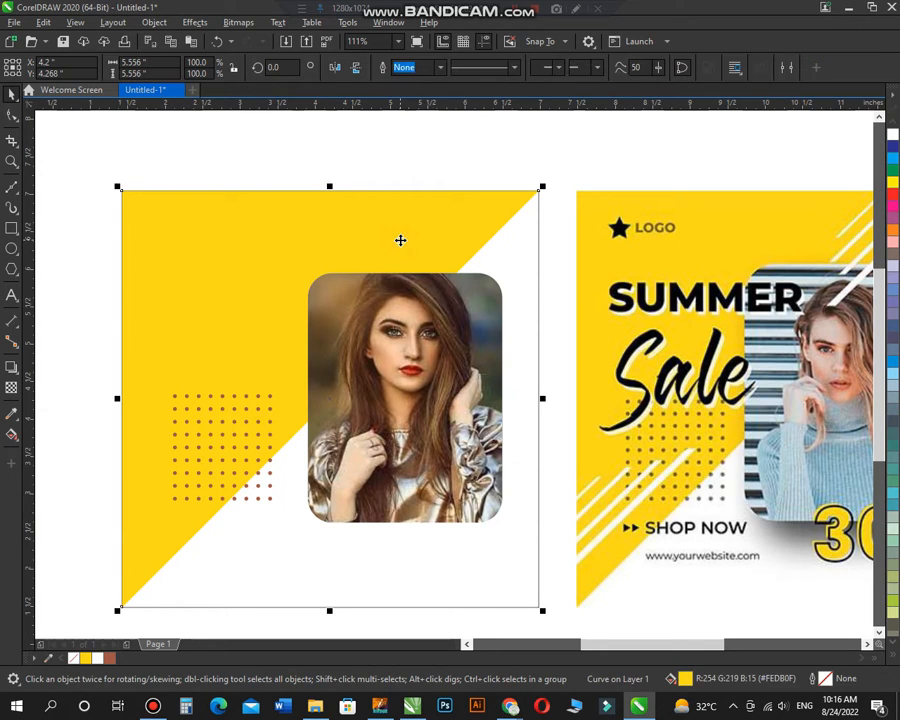
right_click(401, 241)
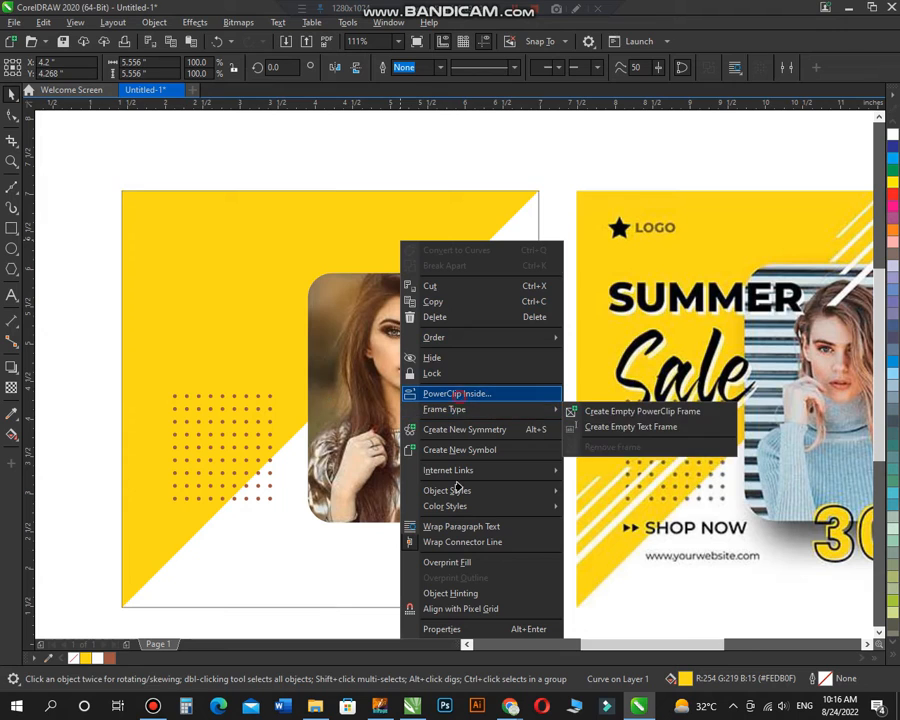
click(466, 393)
click(506, 289)
click(558, 165)
Step: Send the yellow triangle to the back inside the frame, behind both sets of white stripes
ctrl+click(516, 209)
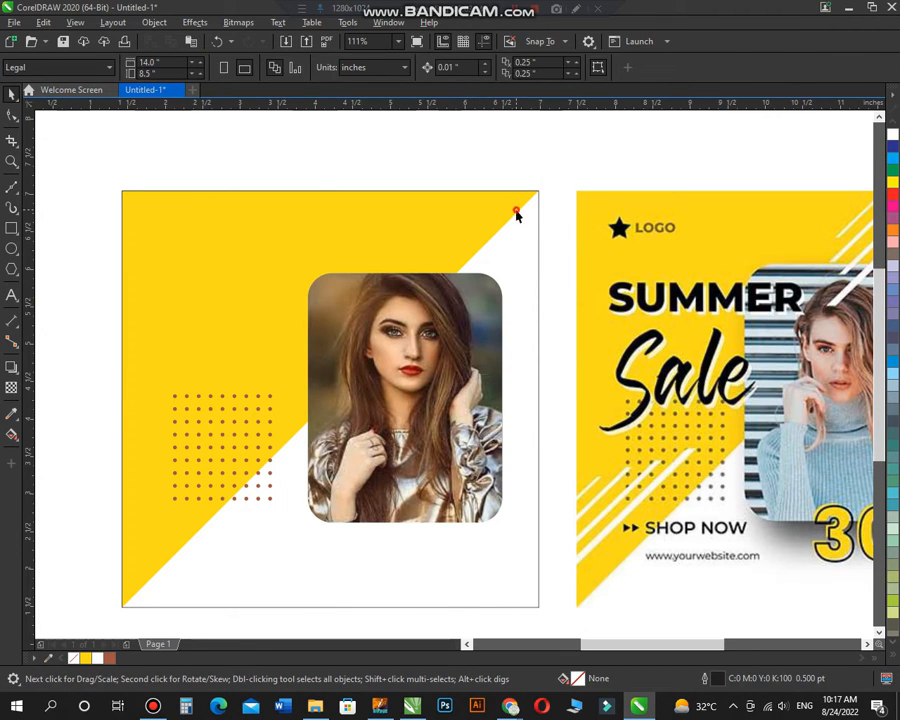
key(shift+Page_Down)
click(520, 166)
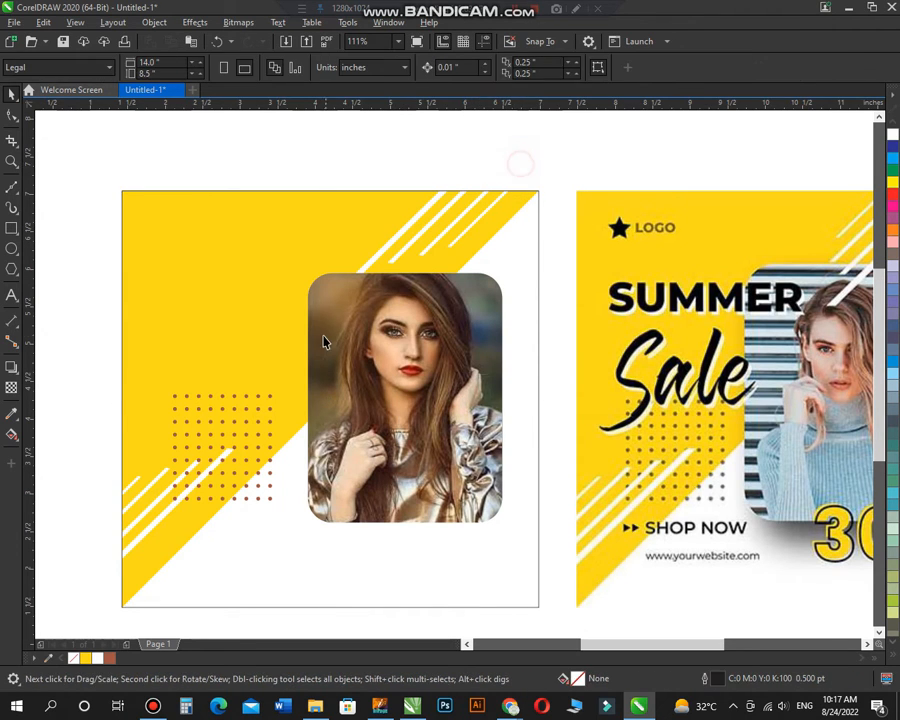
Step: PowerClip the brown dot grid inside the square poster frame
scroll(324, 338, down, 2)
key(F2)
drag(253, 261, 611, 517)
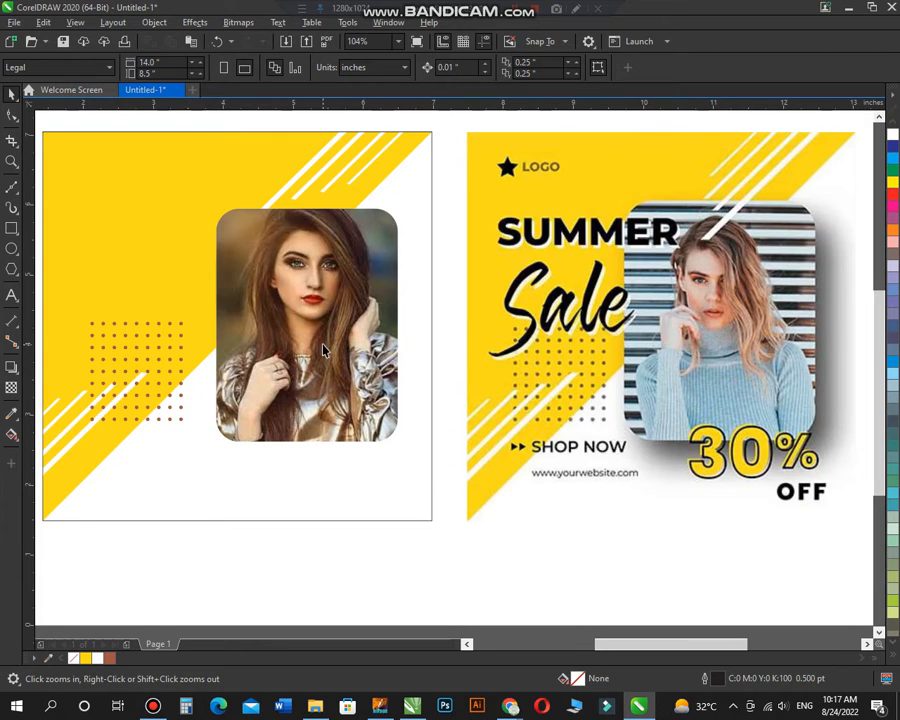
scroll(323, 349, down, 2)
drag(171, 199, 548, 476)
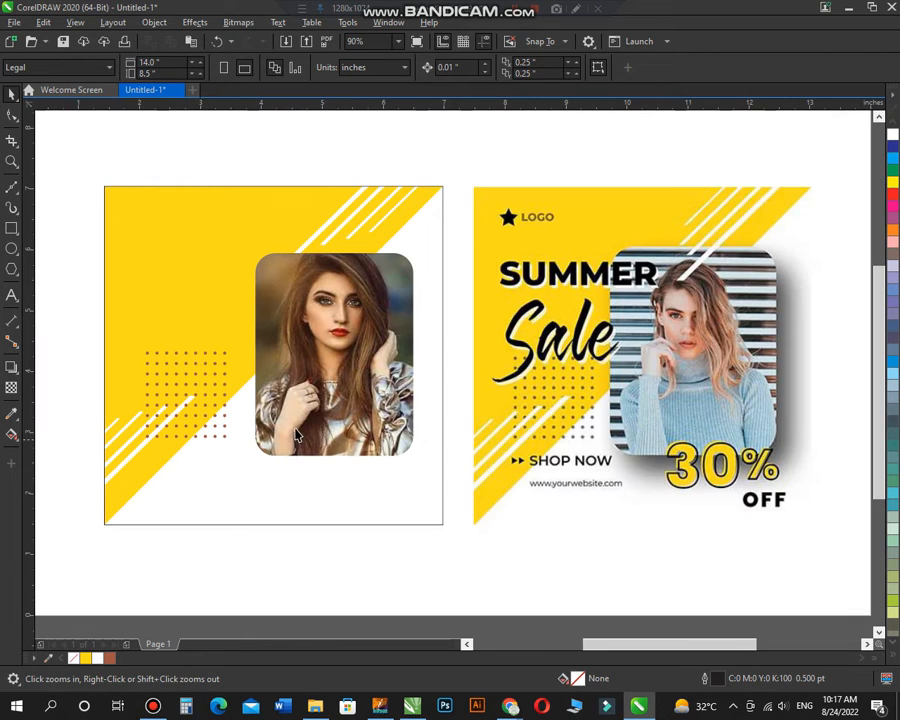
click(225, 421)
right_click(225, 421)
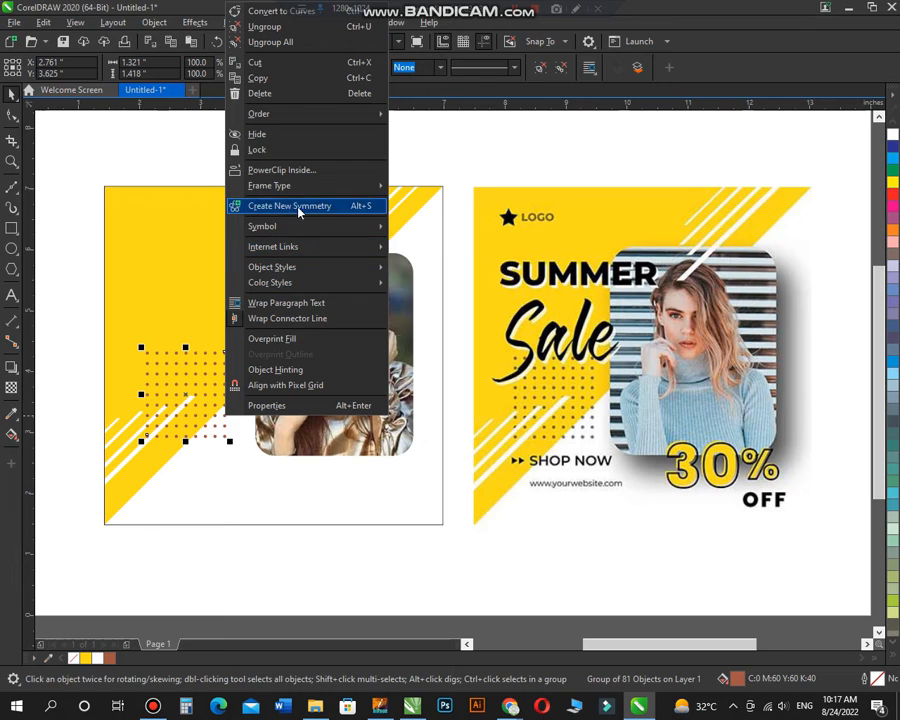
click(296, 170)
click(214, 476)
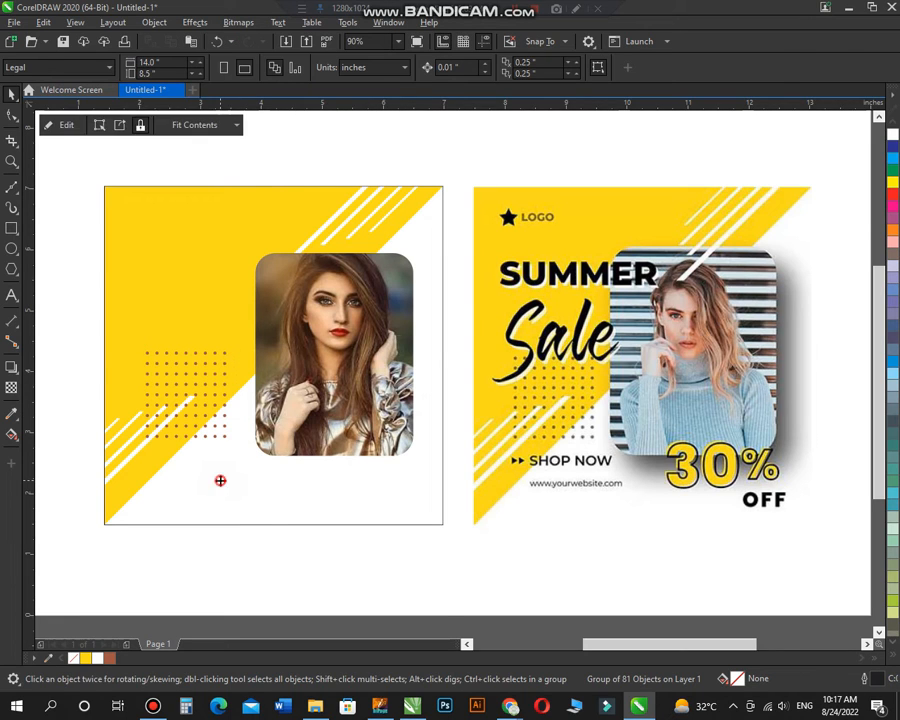
click(221, 552)
click(139, 455)
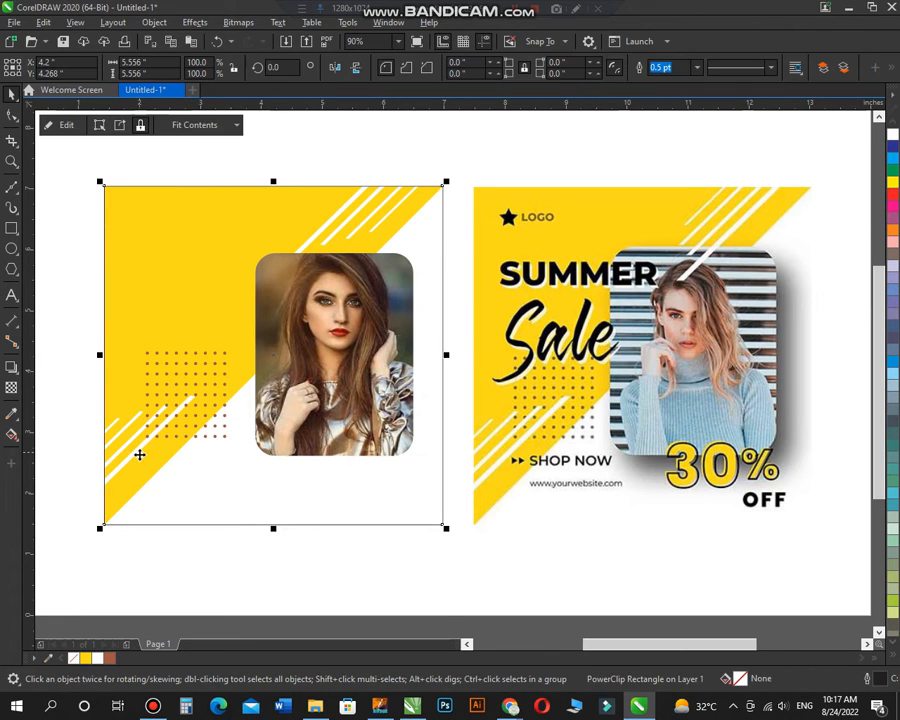
ctrl+click(142, 462)
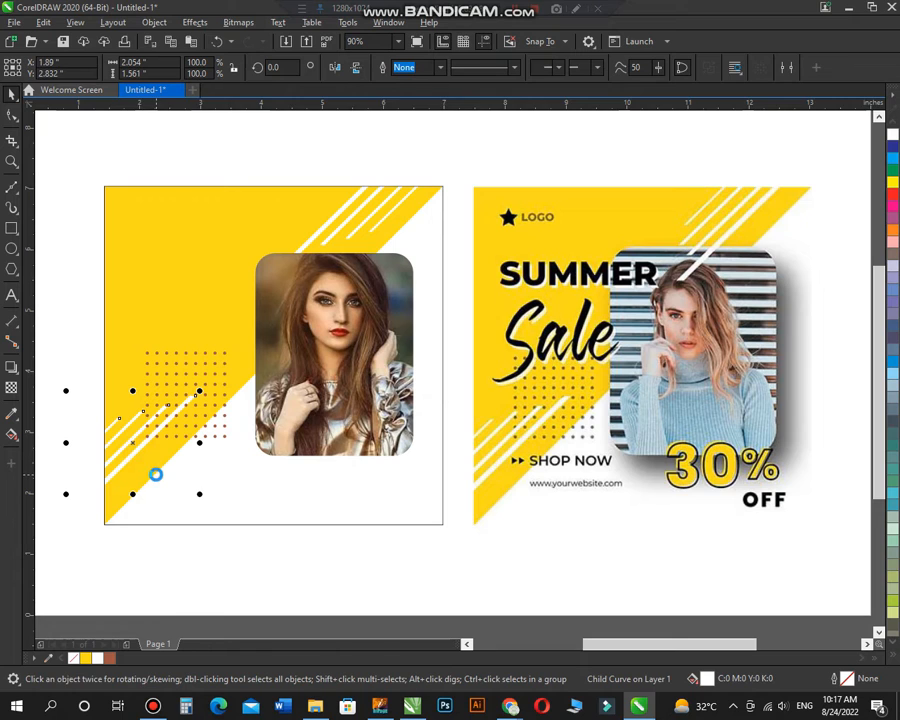
click(71, 352)
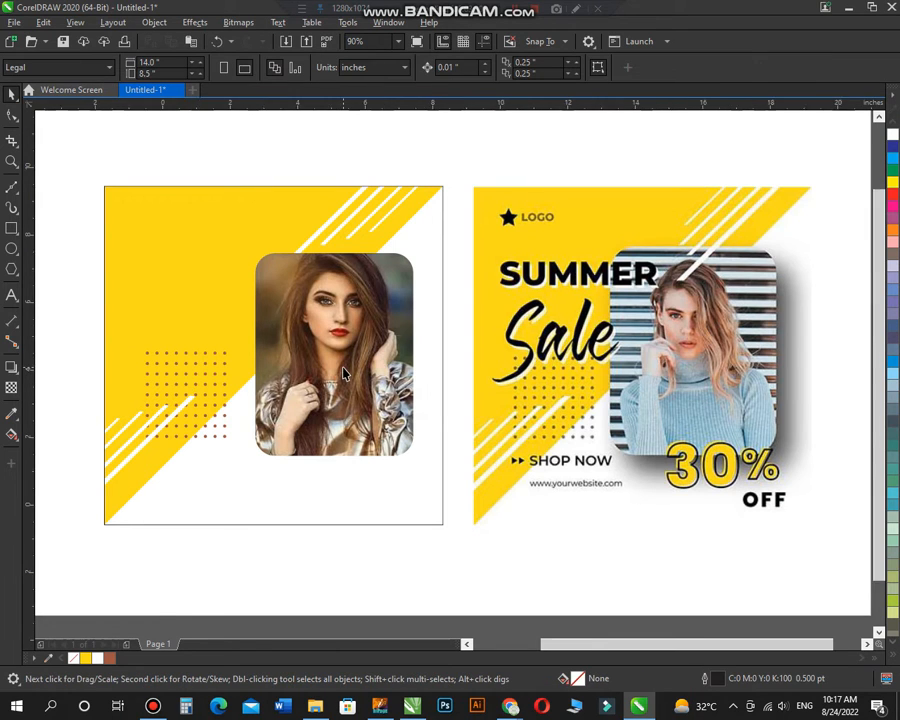
Step: Add the artistic text "summer" with "sale" beneath it in the blank area above the design
scroll(344, 372, down, 1)
key(F2)
drag(155, 229, 676, 541)
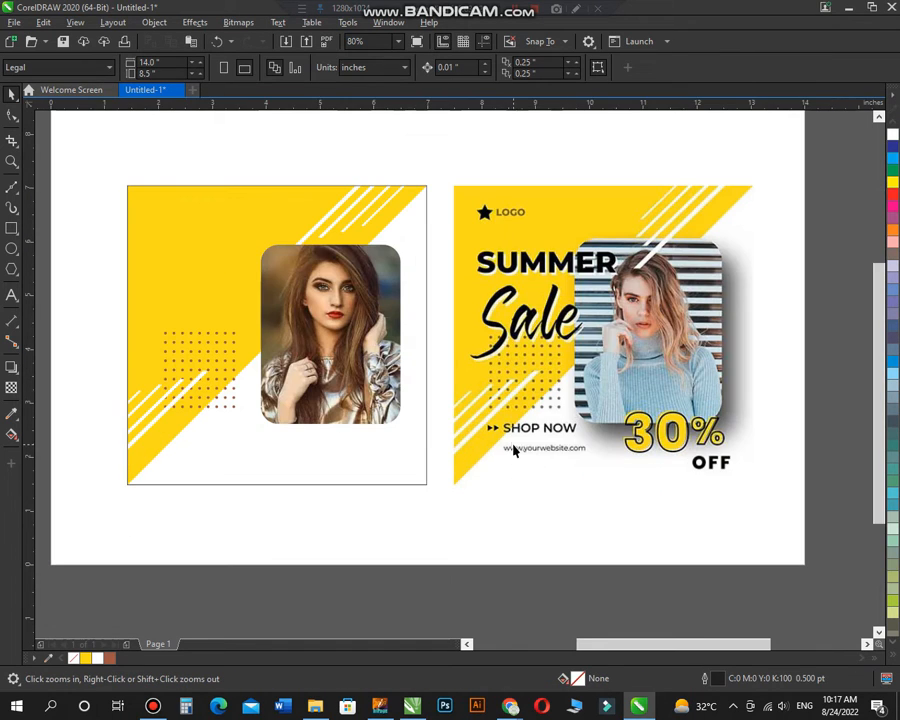
key(F8)
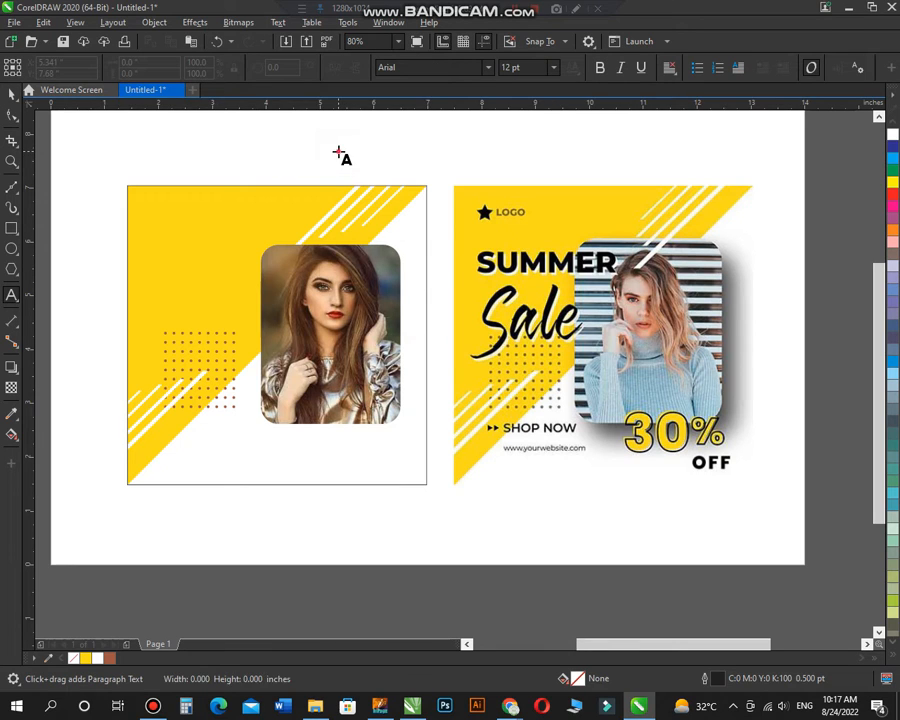
click(338, 150)
text(summe)
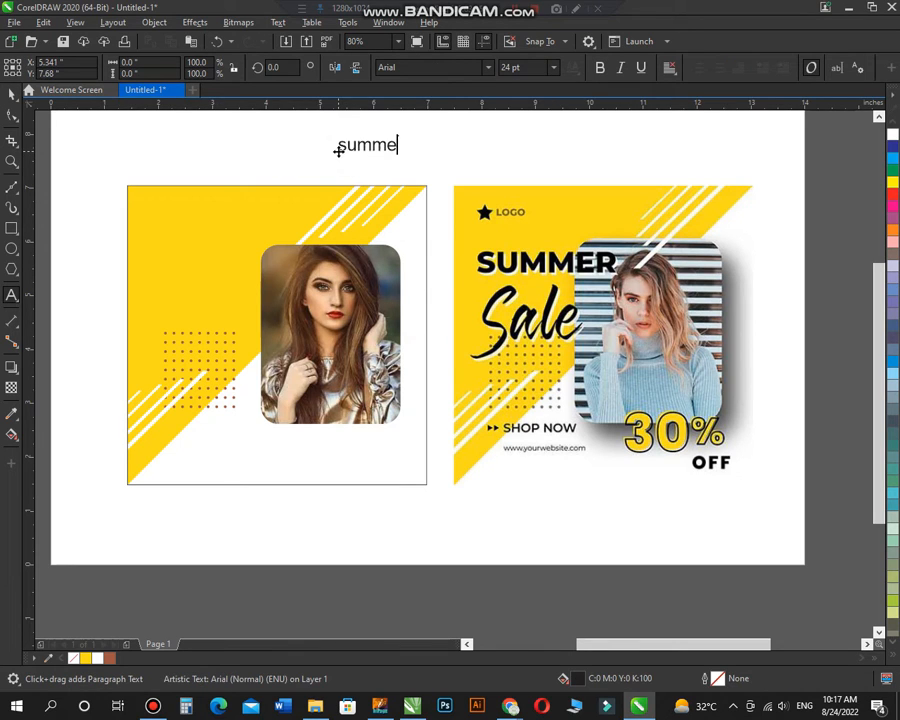
text(r sale)
key(ctrl+space)
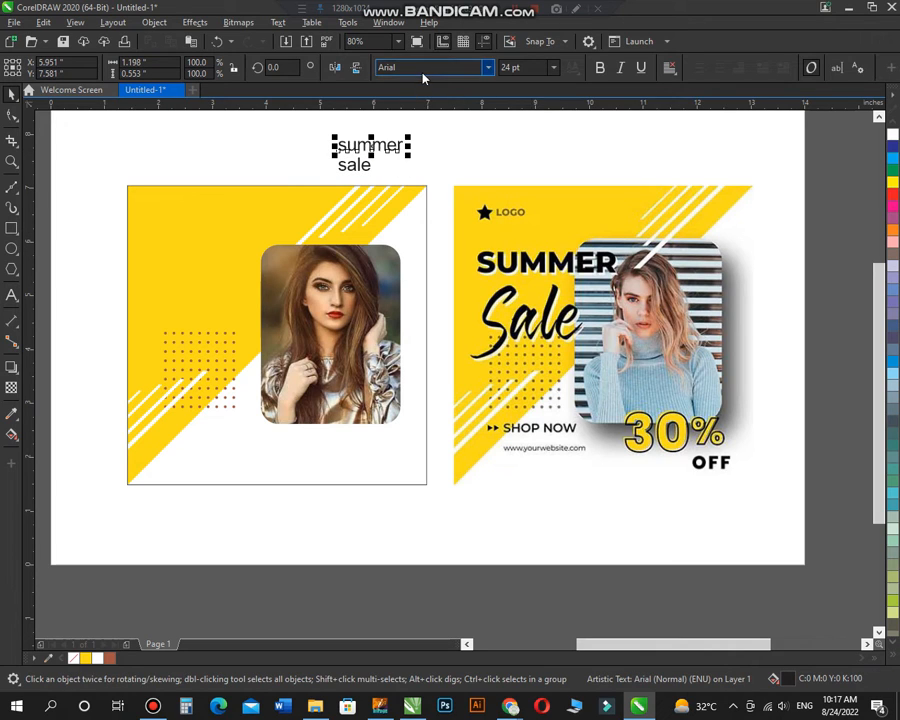
Step: Change the case of the "summer" text to UPPERCASE
click(278, 22)
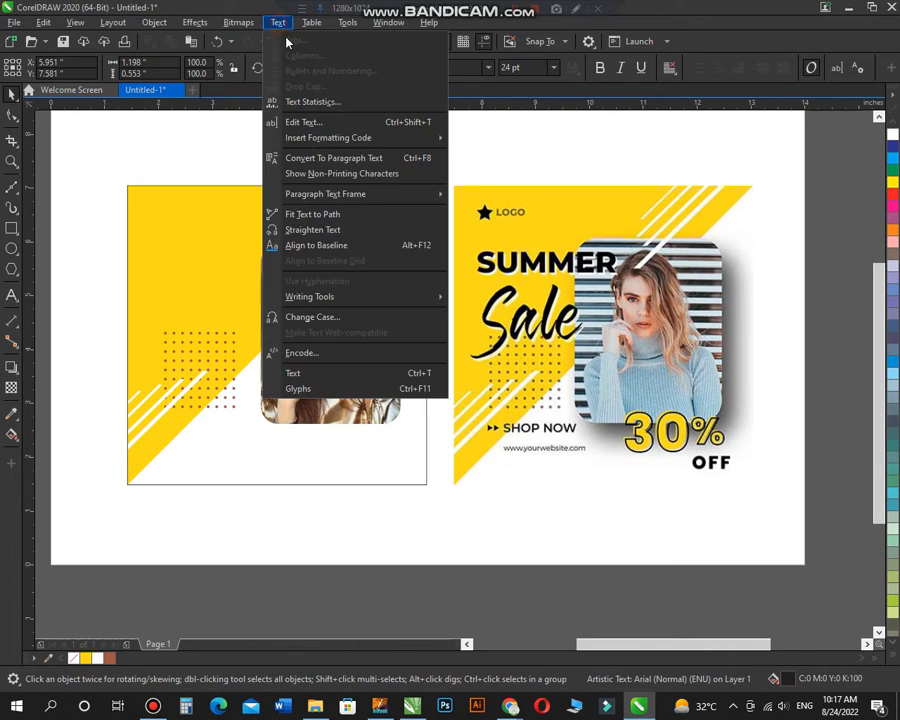
click(396, 315)
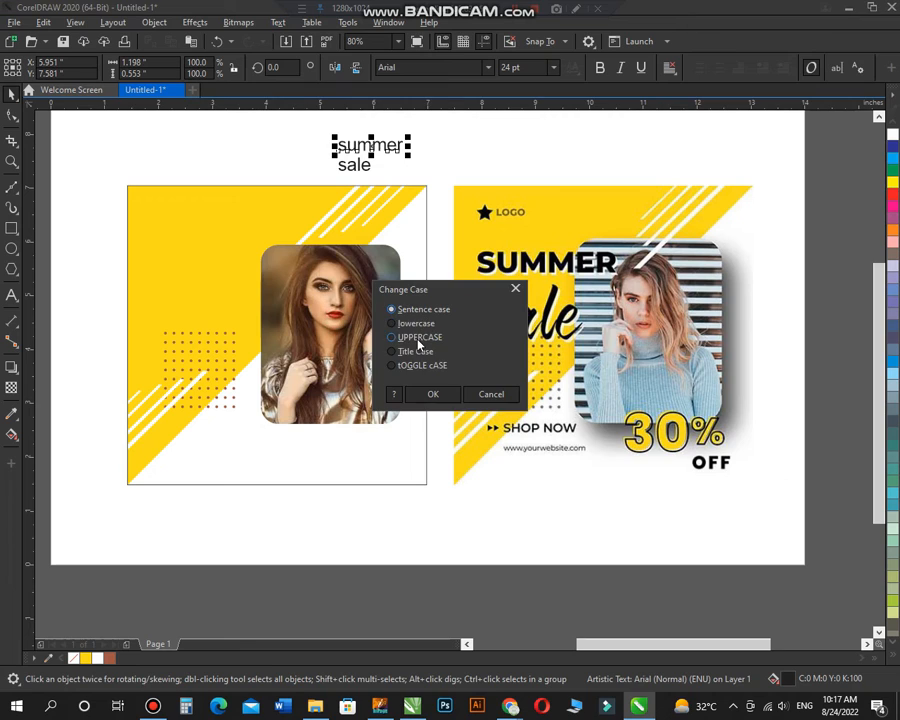
click(418, 339)
click(418, 393)
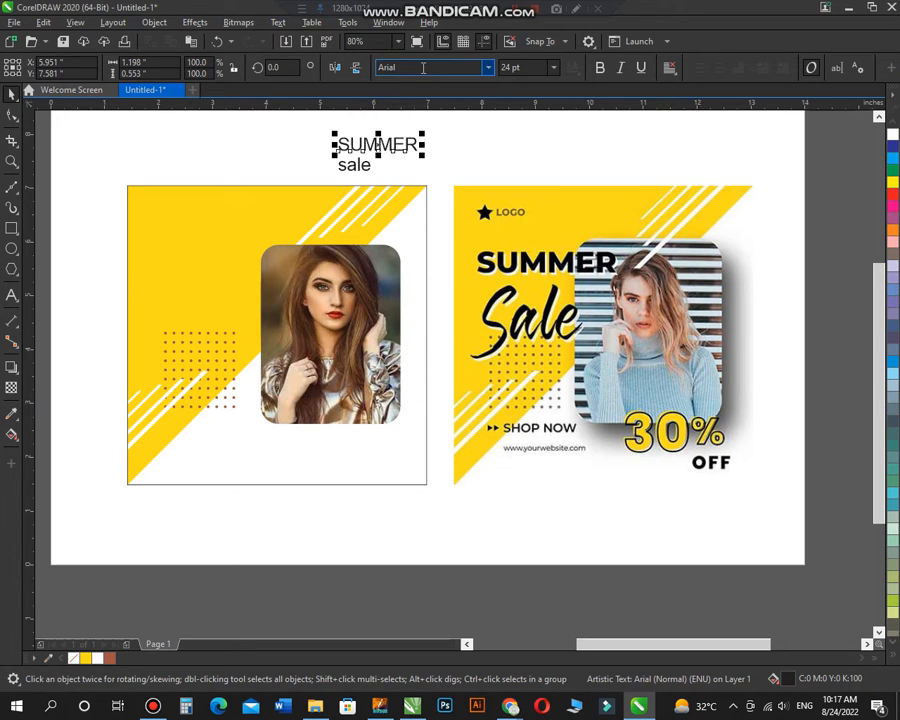
Step: Set the font of the SUMMER text to Futura Md BT Bold
click(487, 68)
text(fut)
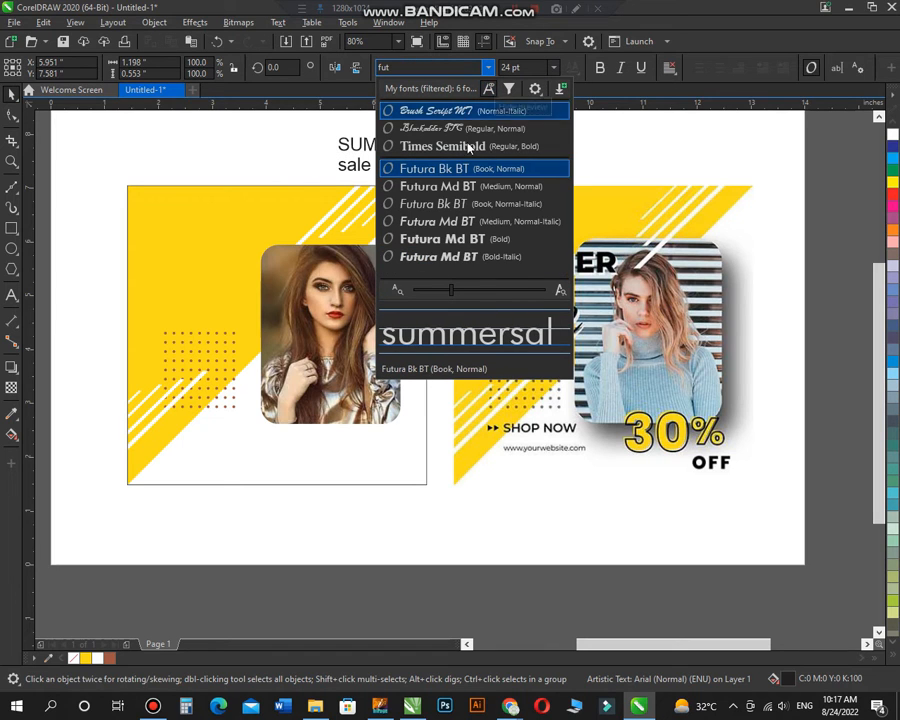
click(460, 240)
Step: Move SUMMER onto the yellow area so it overlaps the photo's upper-left edge, and enlarge it to about 38.8 pt
drag(420, 150, 291, 278)
drag(147, 283, 157, 282)
drag(277, 269, 320, 306)
Step: Make a slightly offset copy of the SUMMER text, down and to the right, and fill it with white
key(F2)
click(890, 135)
scroll(416, 287, down, 2)
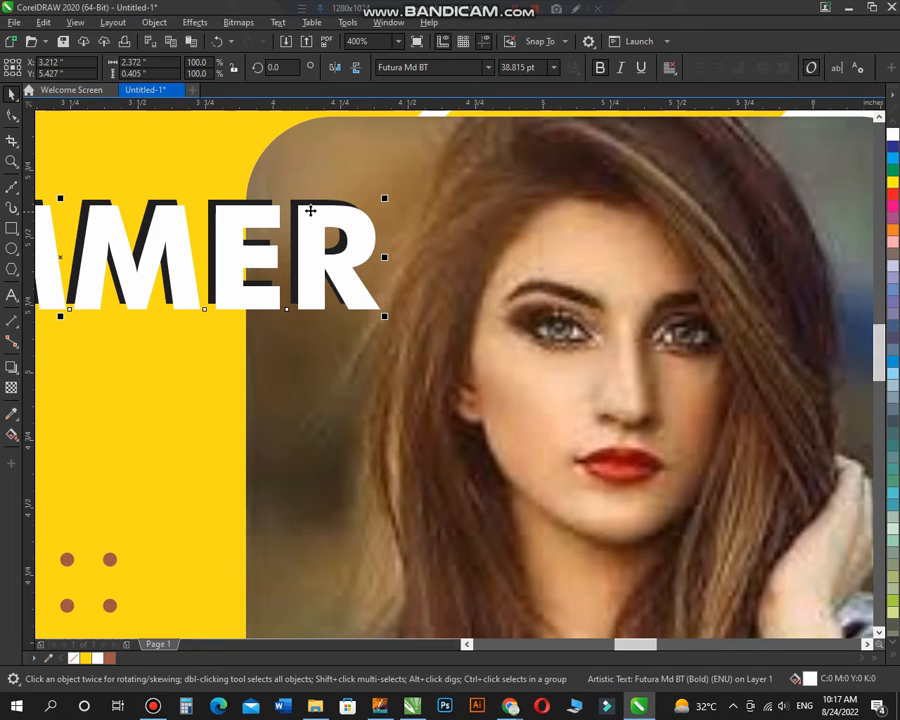
scroll(293, 230, down, 3)
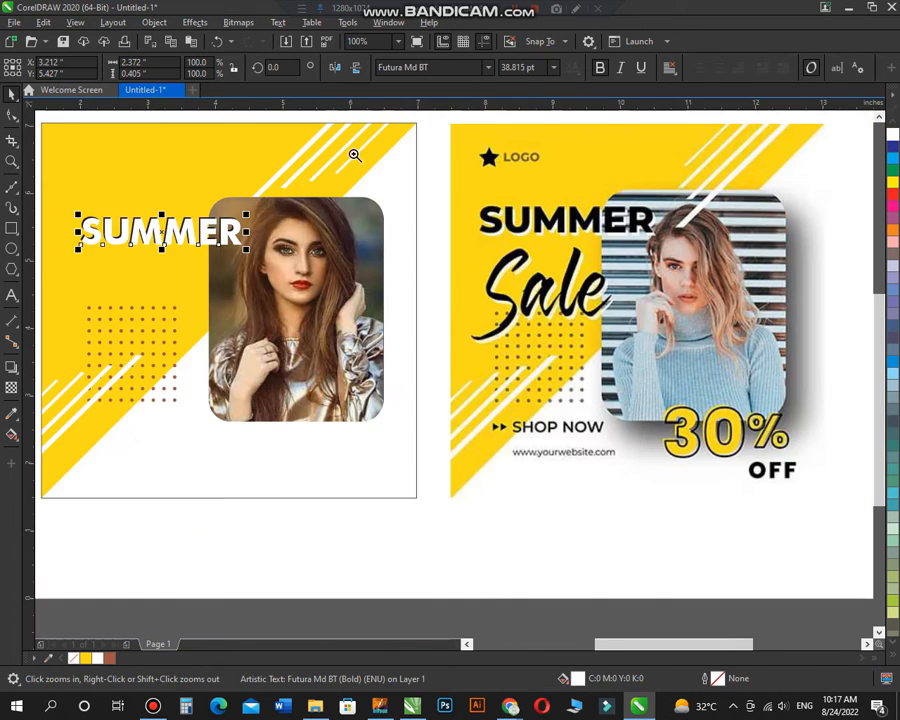
scroll(348, 155, up, 3)
Step: Bring the black SUMMER text in front of its white copy, leaving a thin white shadow edge at the lower right
click(262, 252)
click(305, 289)
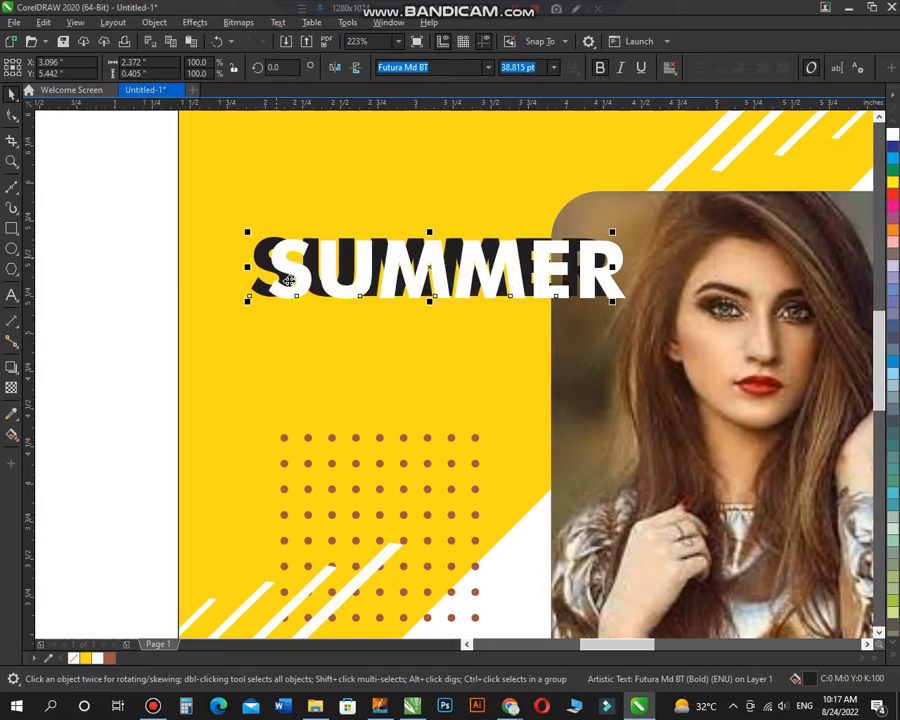
key(shift+Page_Up)
Step: Set the "sale" text in Brush Script MT and move it beneath SUMMER on the yellow area
scroll(321, 231, down, 2)
key(F2)
drag(265, 173, 644, 401)
click(420, 131)
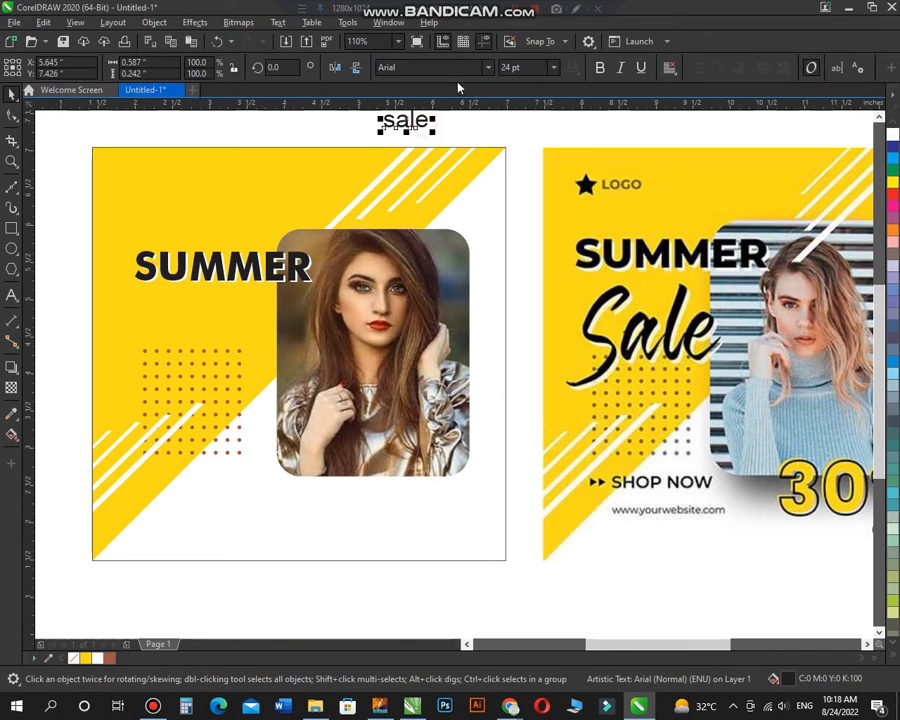
click(490, 68)
click(440, 126)
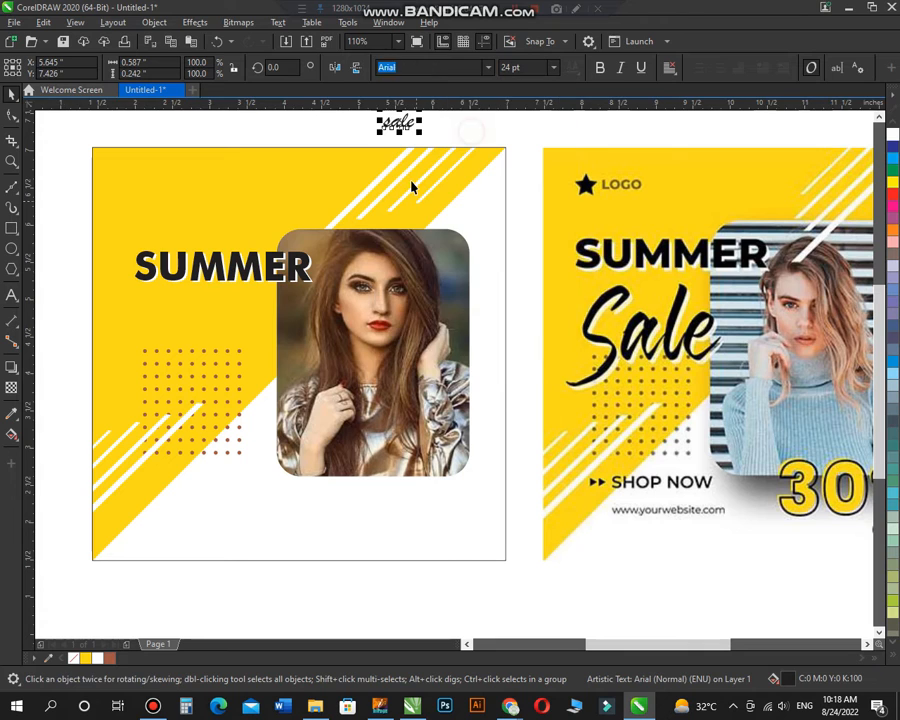
drag(410, 126, 237, 309)
key(F2)
drag(336, 245, 109, 482)
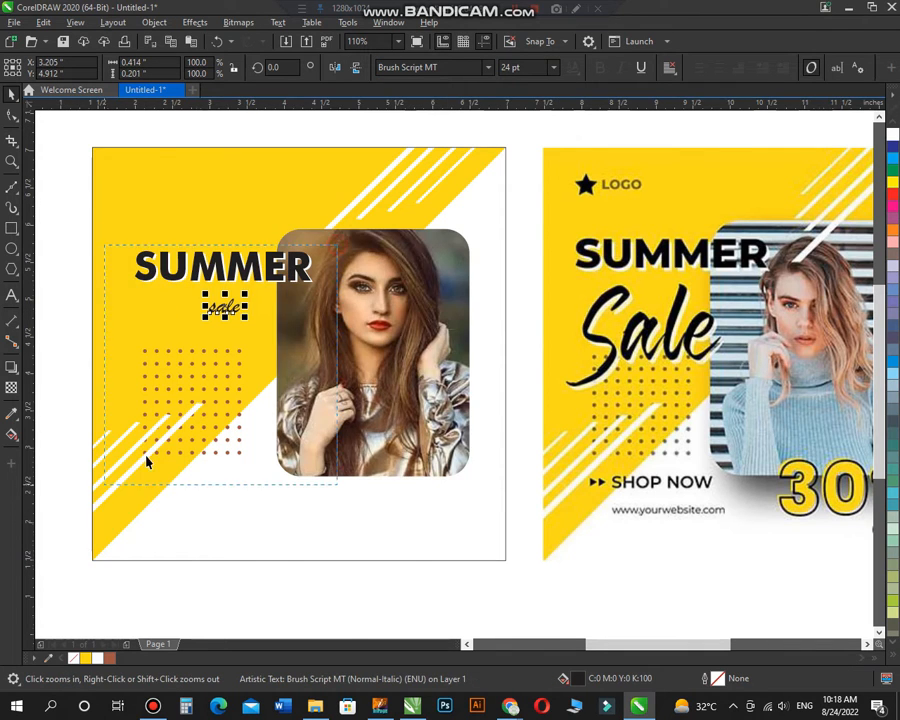
Step: Capitalize the script text to read "Sale" and enlarge it beneath SUMMER on the yellow area
key(F8)
drag(441, 253, 427, 252)
text(S)
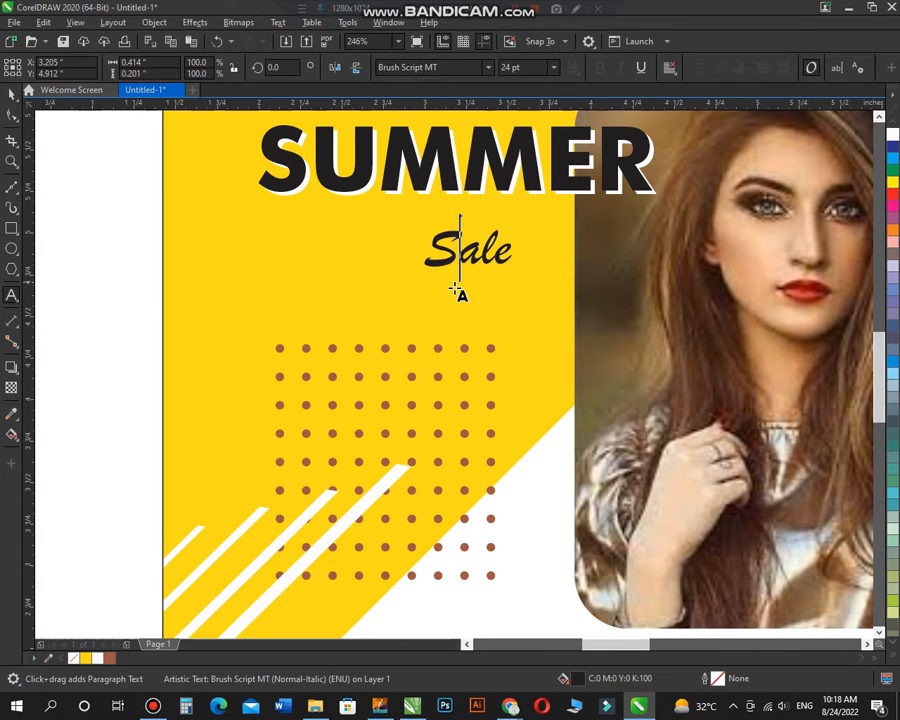
key(ctrl+space)
mouse_move(517, 271)
mouse_down()
mouse_move(578, 304)
mouse_move(507, 291)
mouse_up()
scroll(408, 350, down, 2)
click(388, 203)
key(F2)
drag(311, 189, 868, 446)
key(F4)
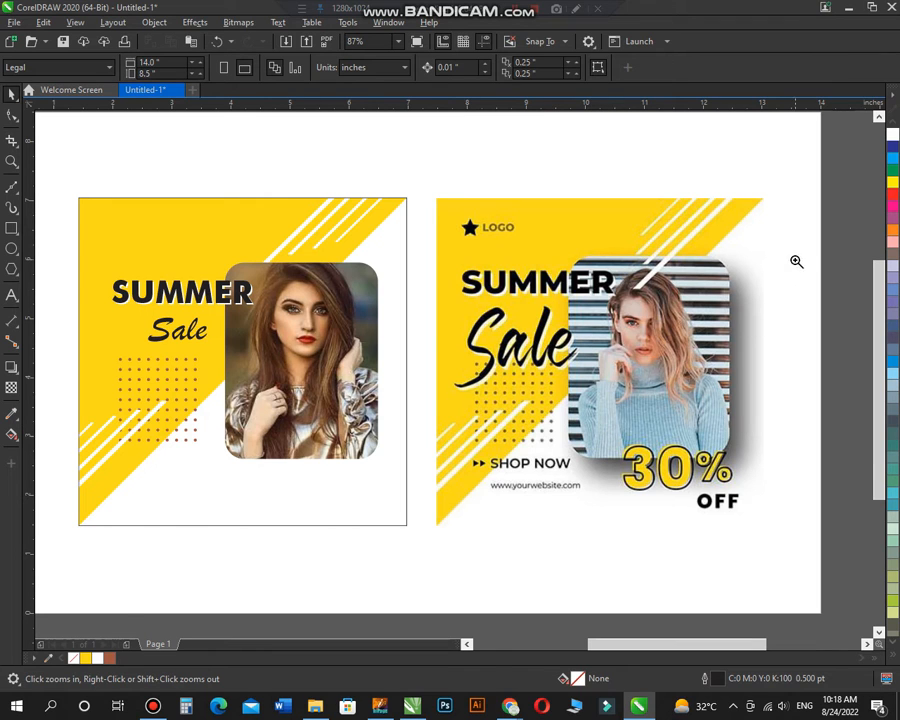
Step: Add a new text reading "30%" in the empty space below the poster
scroll(374, 483, up, 1)
key(F8)
click(325, 529)
text(30)
key(ctrl+space)
key(F8)
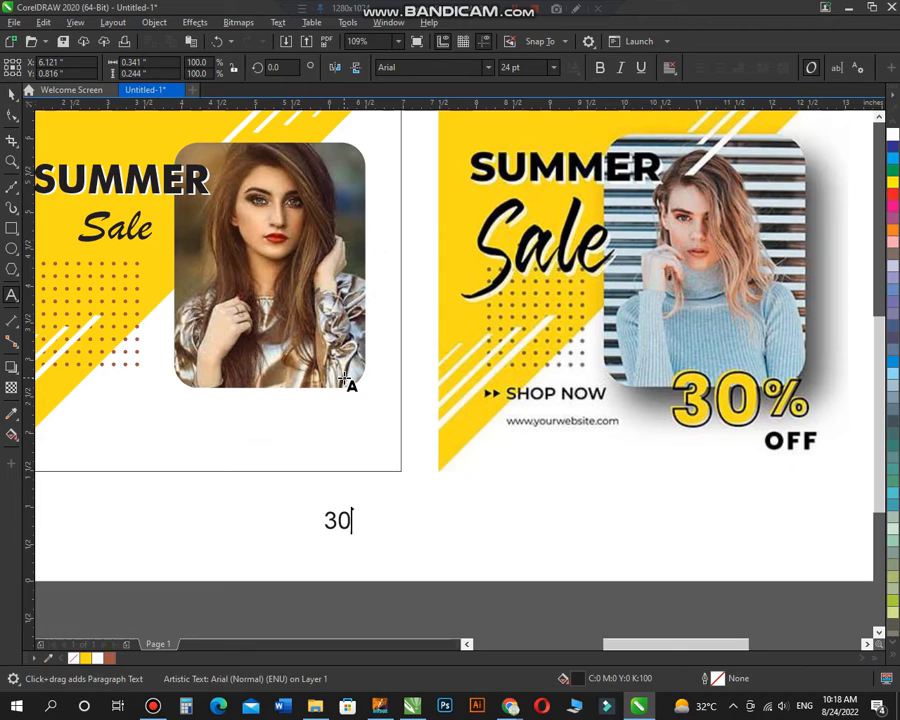
text(%)
key(ctrl+space)
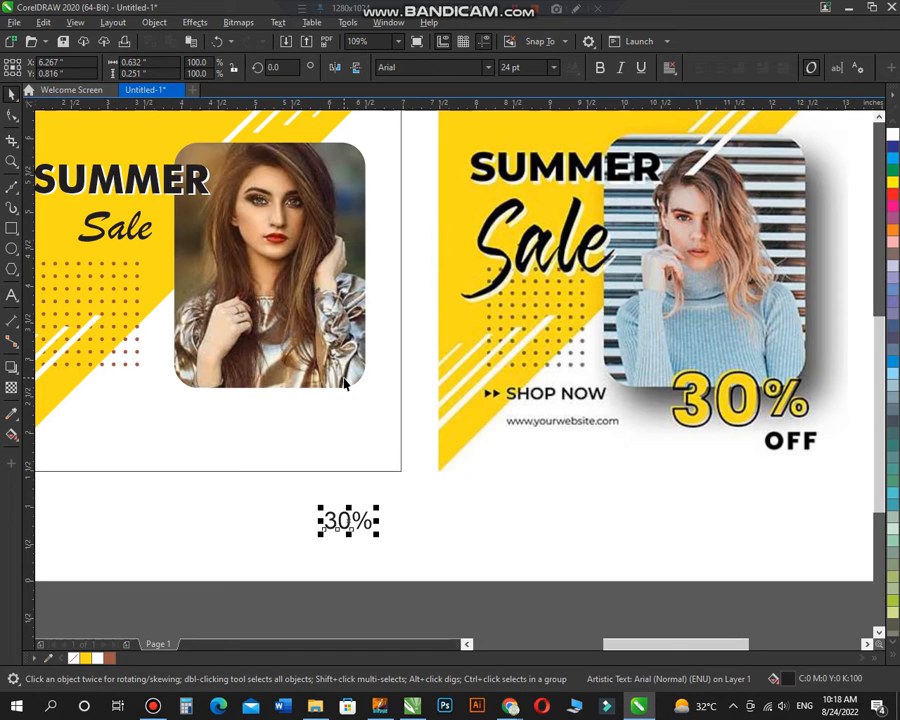
Step: Set the 30% text in bold Futura Md BT, move it over the photo's lower edge, and enlarge it to about 68.3 pt
click(487, 71)
click(469, 131)
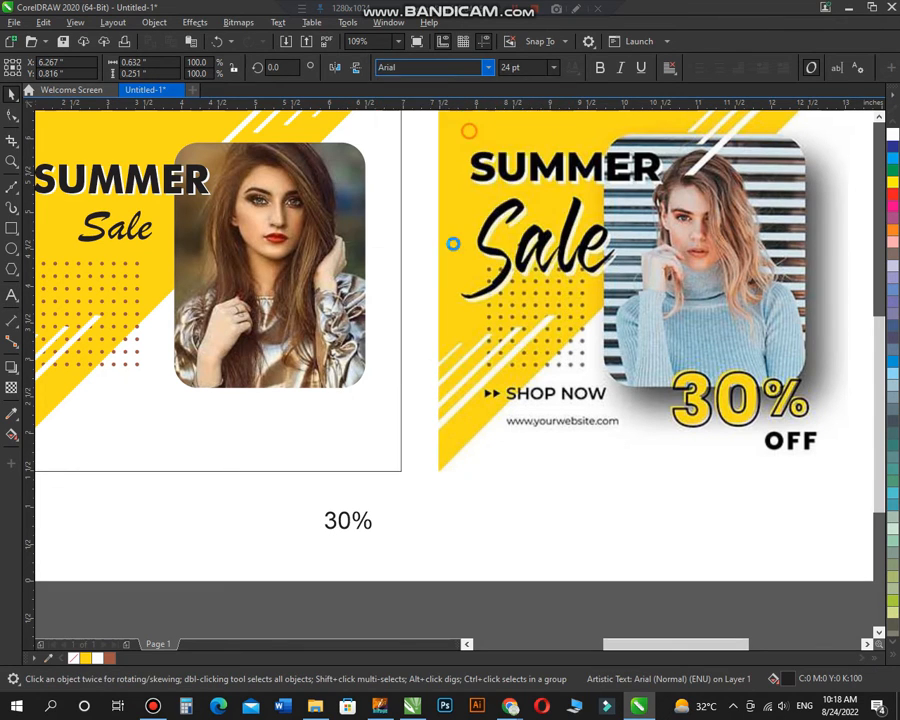
drag(366, 520, 336, 408)
scroll(366, 361, down, 2)
key(F2)
drag(211, 291, 603, 451)
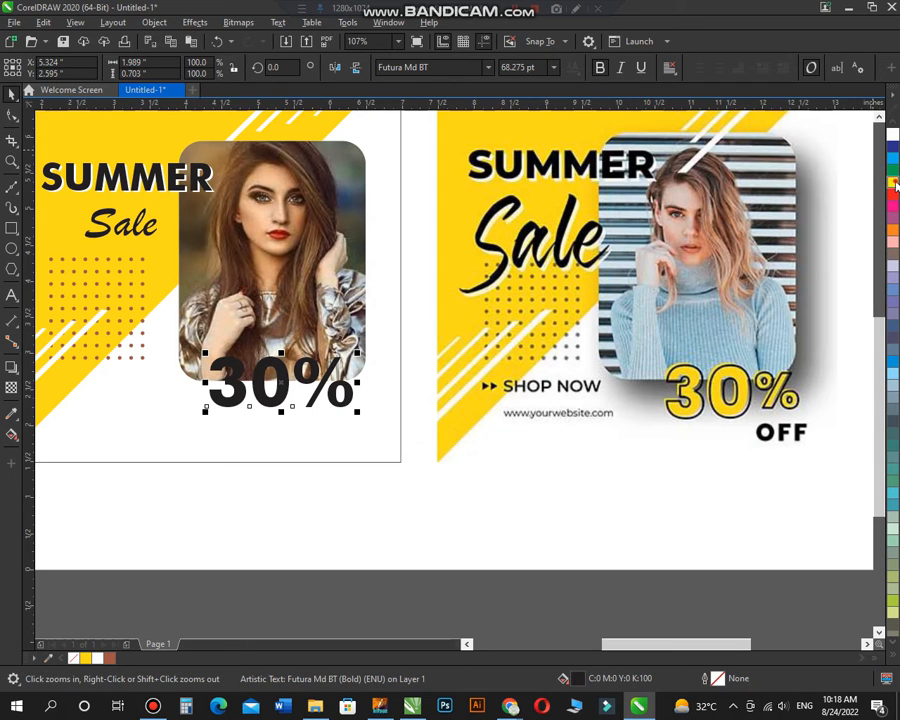
Step: Fill the 30% text with yellow and give it a 2 pt black outline
click(894, 182)
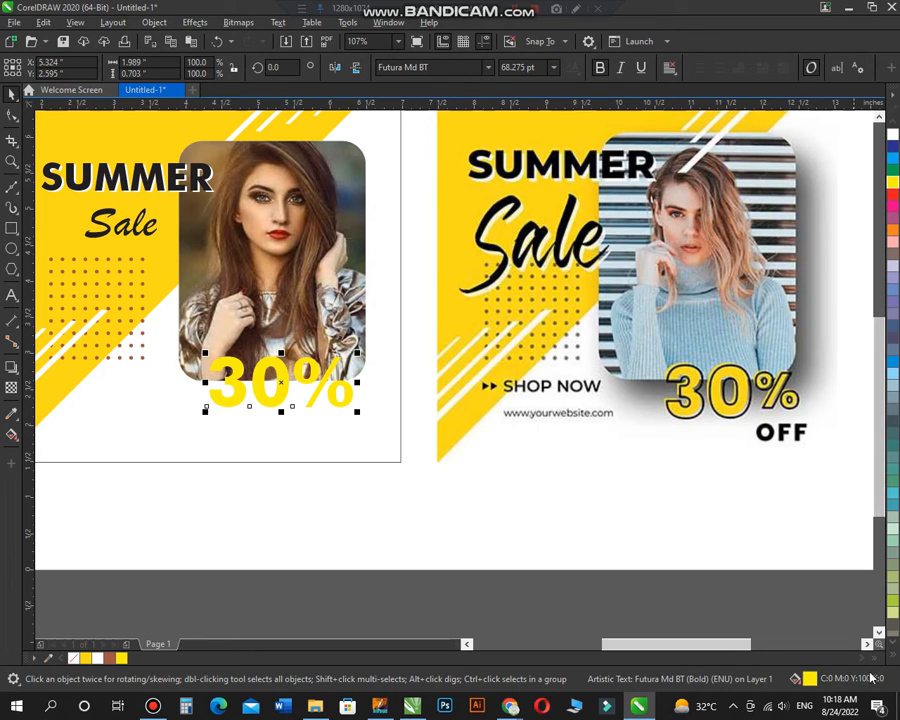
click(888, 622)
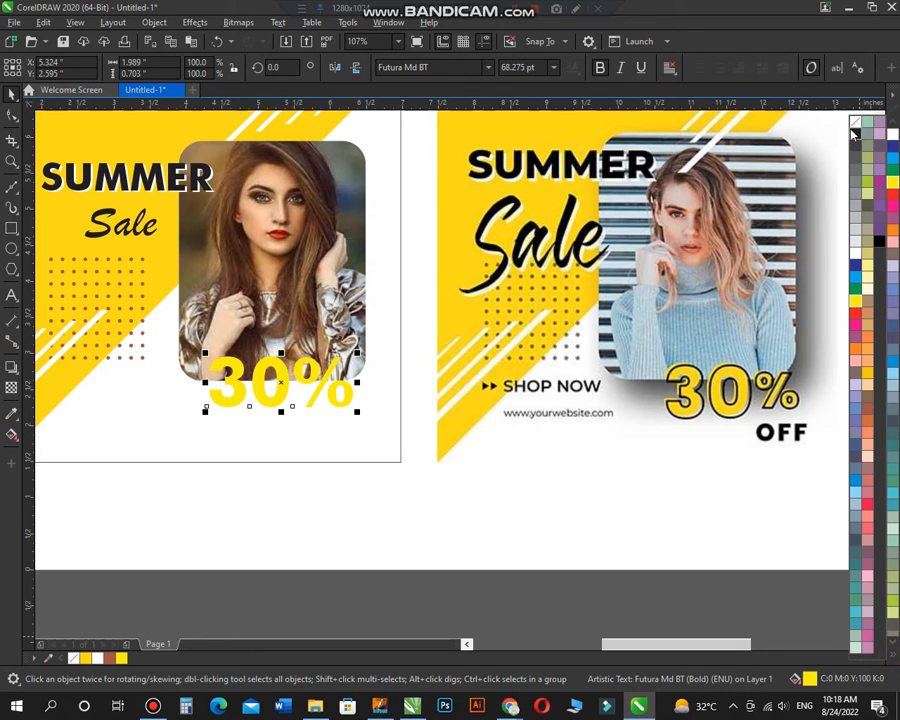
right_click(854, 134)
click(275, 427)
click(278, 402)
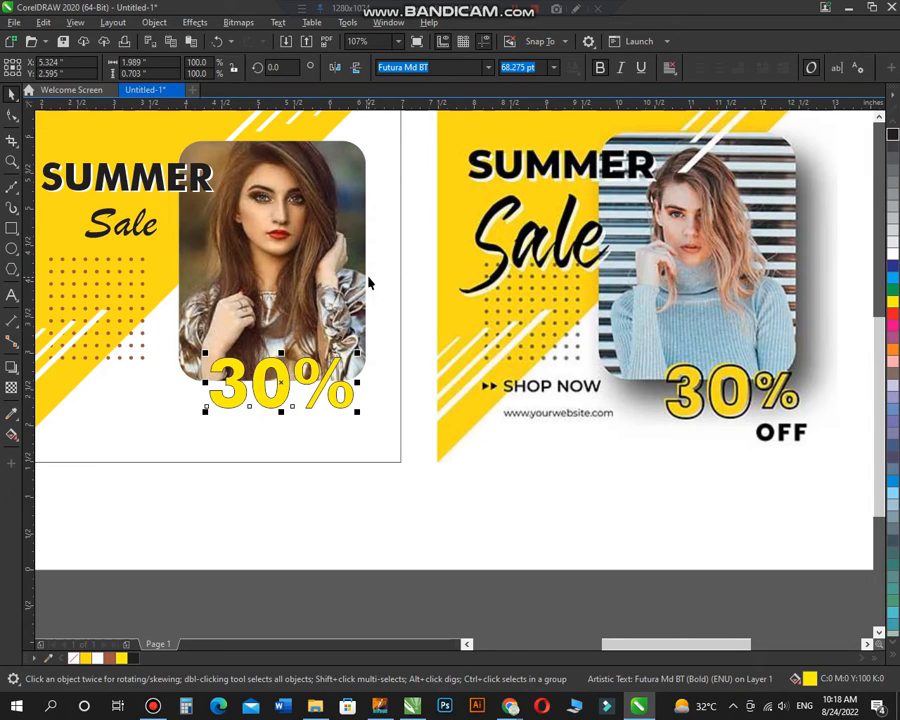
key(F12)
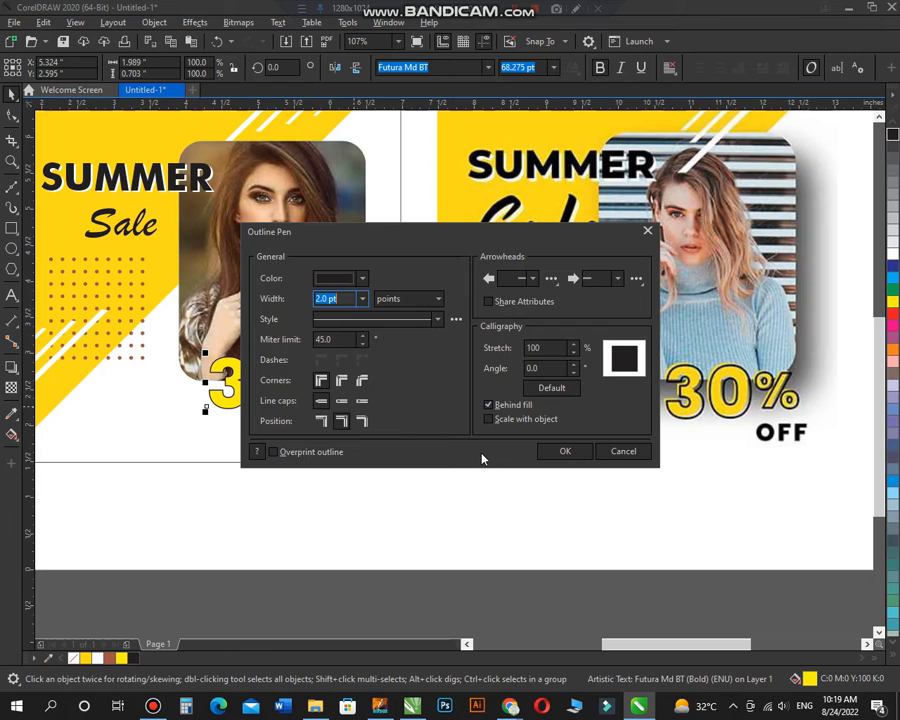
click(616, 452)
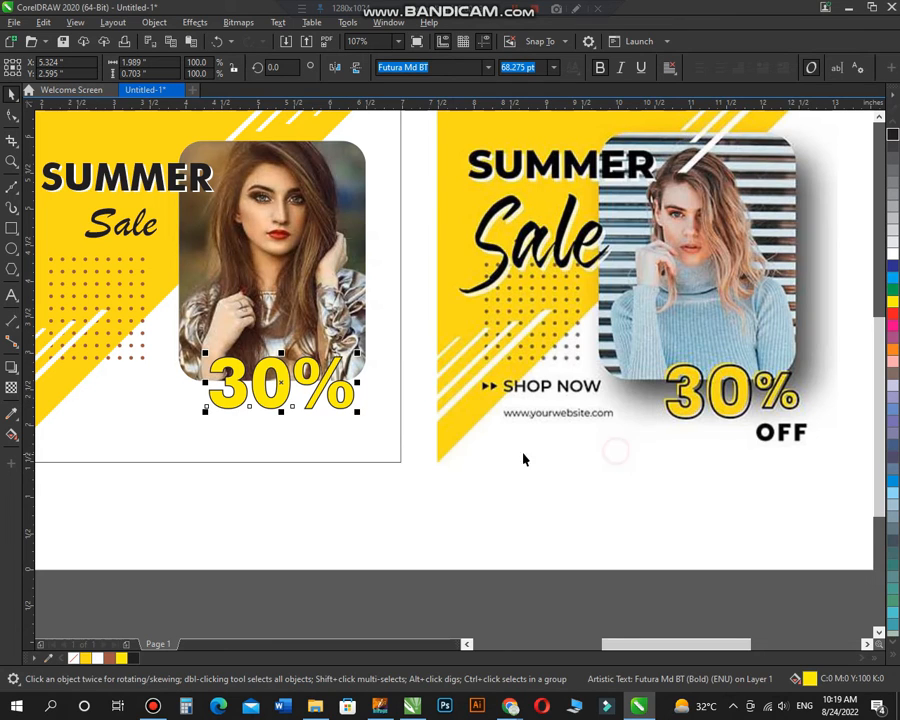
click(349, 403)
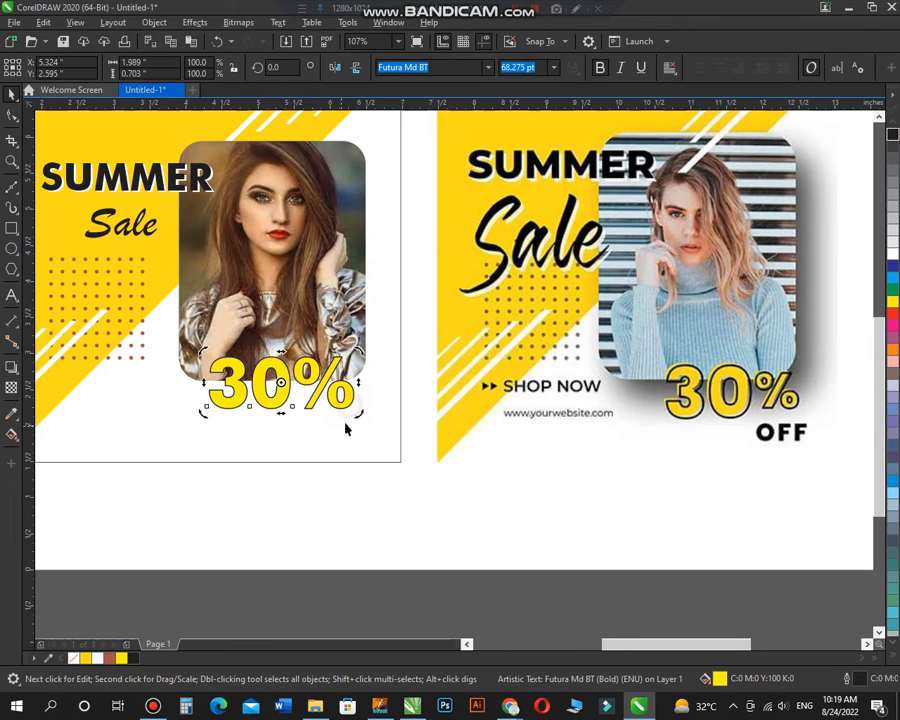
Step: Place a smaller copy of the 30% text, about 32.8 pt, directly beneath it and change its wording to OFF
click(351, 439)
drag(336, 404, 342, 440)
right_click(350, 453)
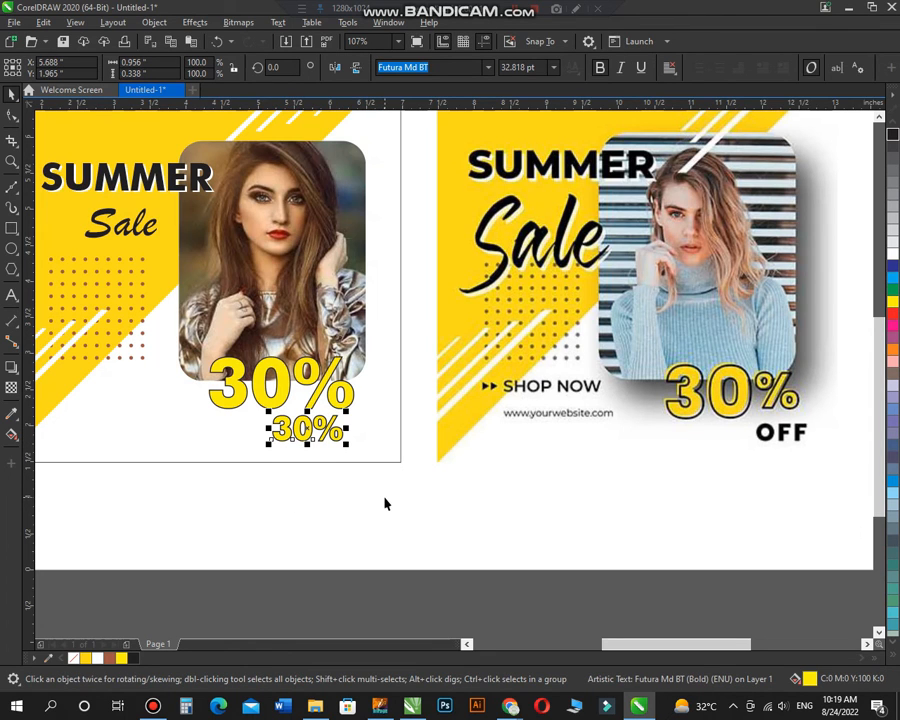
key(F8)
text(OFF)
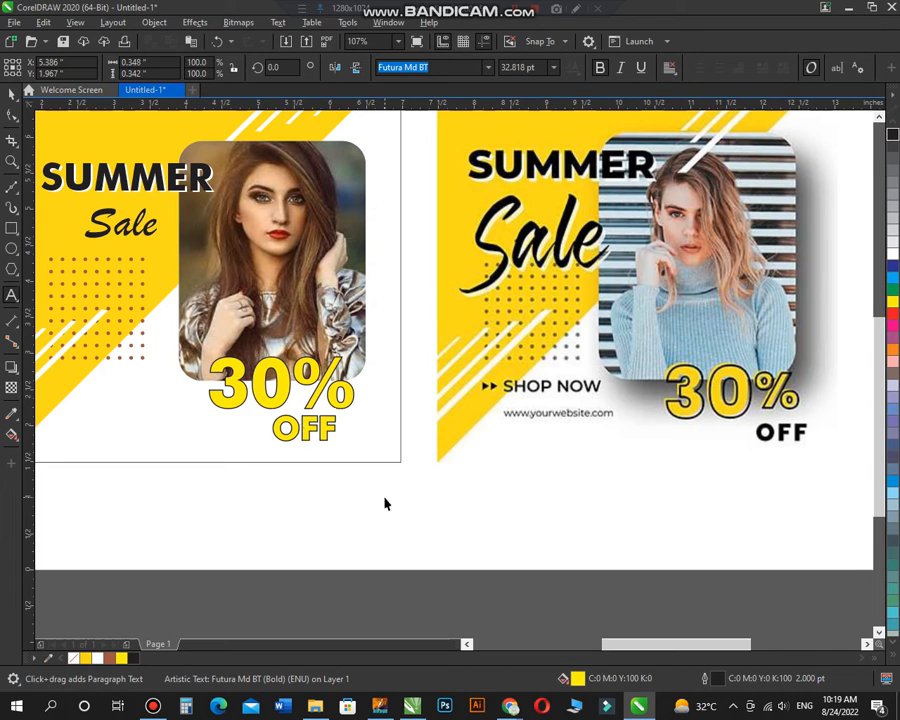
key(ctrl+space)
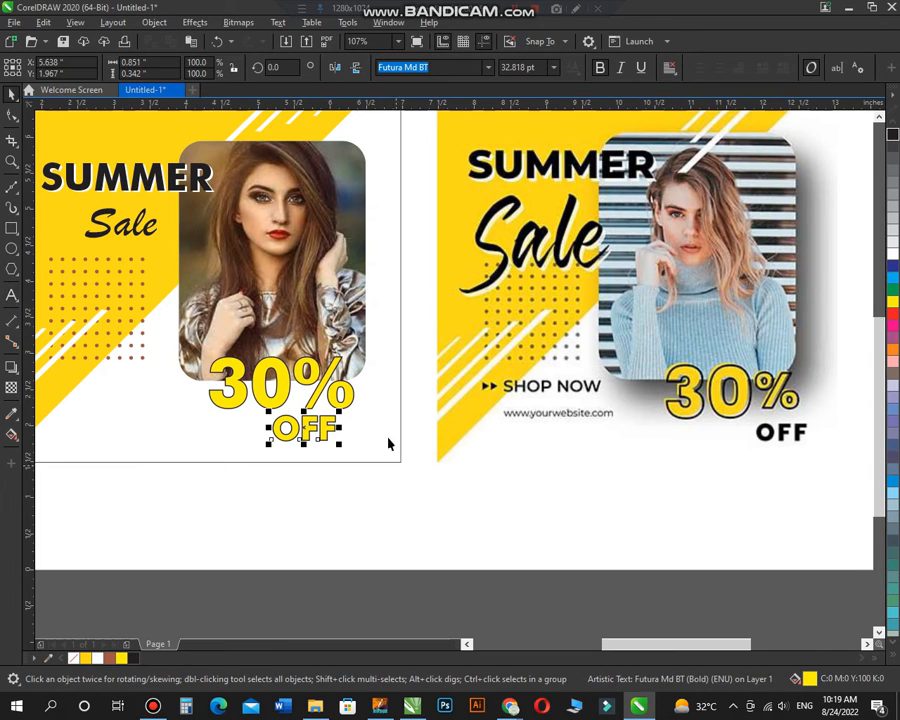
Step: Align OFF beneath the percent sign, reduce it to about 30.3 pt, and fill it with black
drag(323, 427, 342, 431)
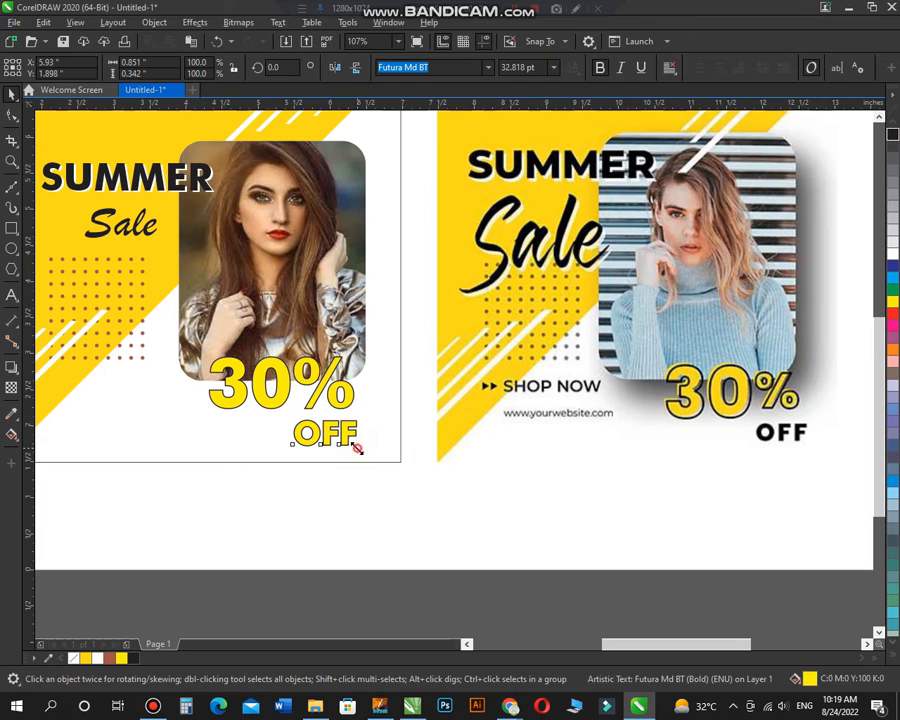
scroll(465, 460, down, 3)
key(z)
drag(261, 191, 699, 466)
click(893, 137)
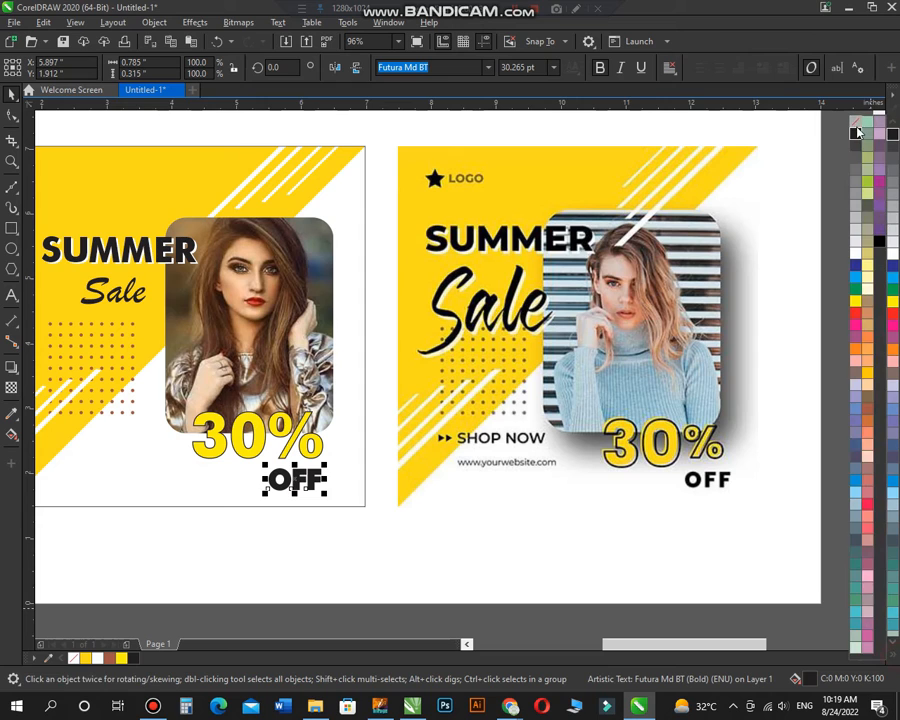
click(695, 134)
Step: Enlarge the Sale text to about 76.4 pt and rotate it about 16.9 degrees so it slants upward beneath SUMMER
scroll(608, 320, down, 2)
key(F2)
drag(286, 215, 656, 472)
click(250, 327)
mouse_move(264, 329)
mouse_down()
mouse_move(305, 362)
mouse_move(280, 336)
mouse_move(307, 343)
mouse_move(303, 326)
mouse_move(256, 337)
mouse_up()
click(280, 336)
key(F2)
drag(172, 277, 395, 413)
drag(472, 194, 480, 184)
Step: Make a slightly offset copy of Sale, up and to the right, fill it white, and arrange it behind the black text
drag(444, 256, 455, 254)
right_click(455, 254)
click(893, 254)
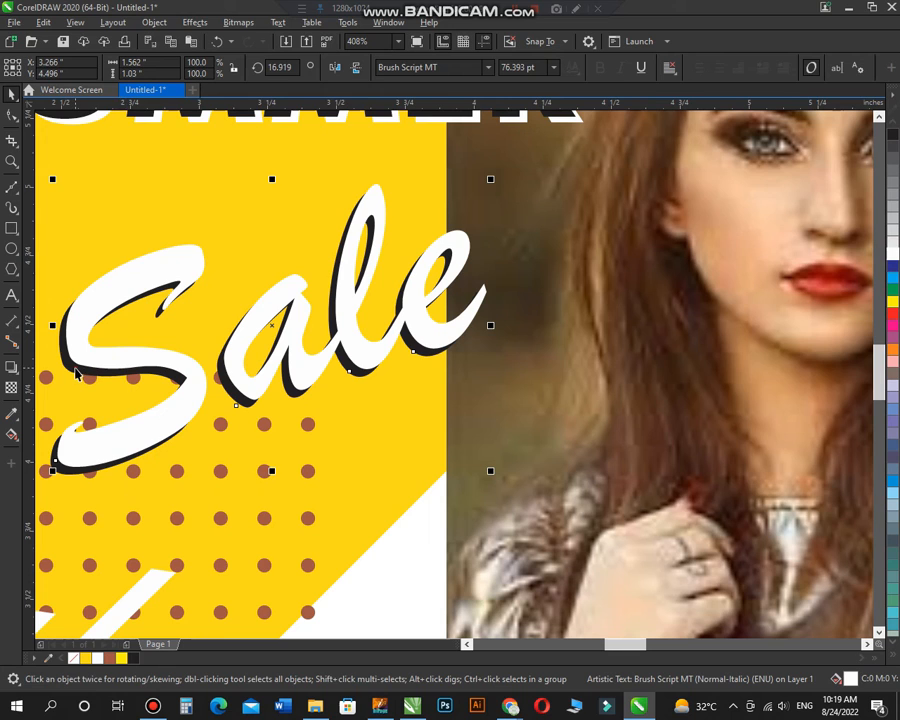
key(ctrl+Page_Down)
scroll(370, 350, down, 4)
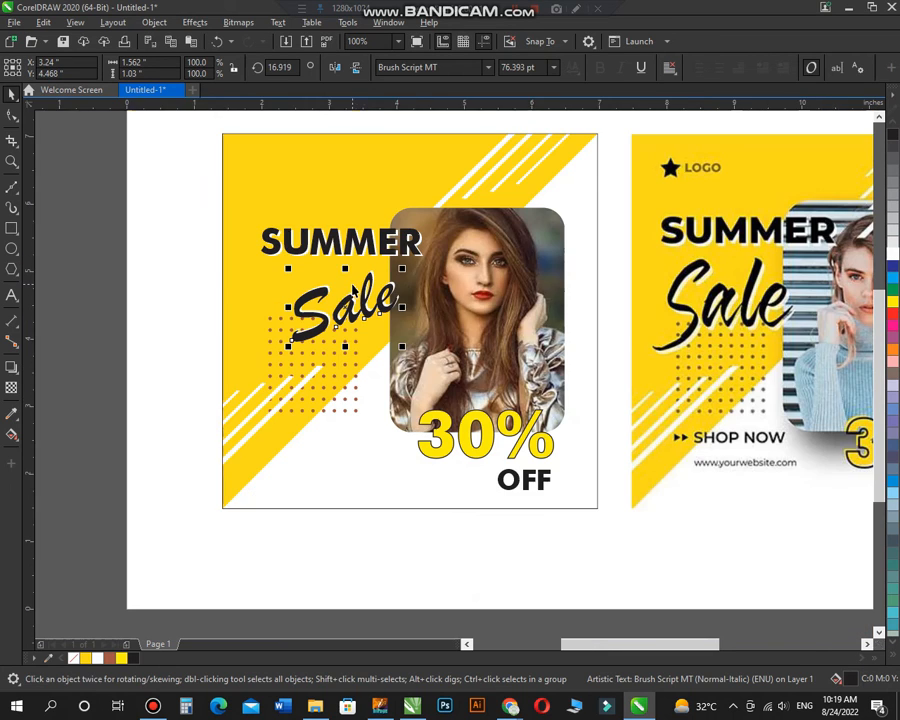
scroll(301, 200, down, 2)
key(z)
drag(254, 150, 685, 404)
right_click(463, 381)
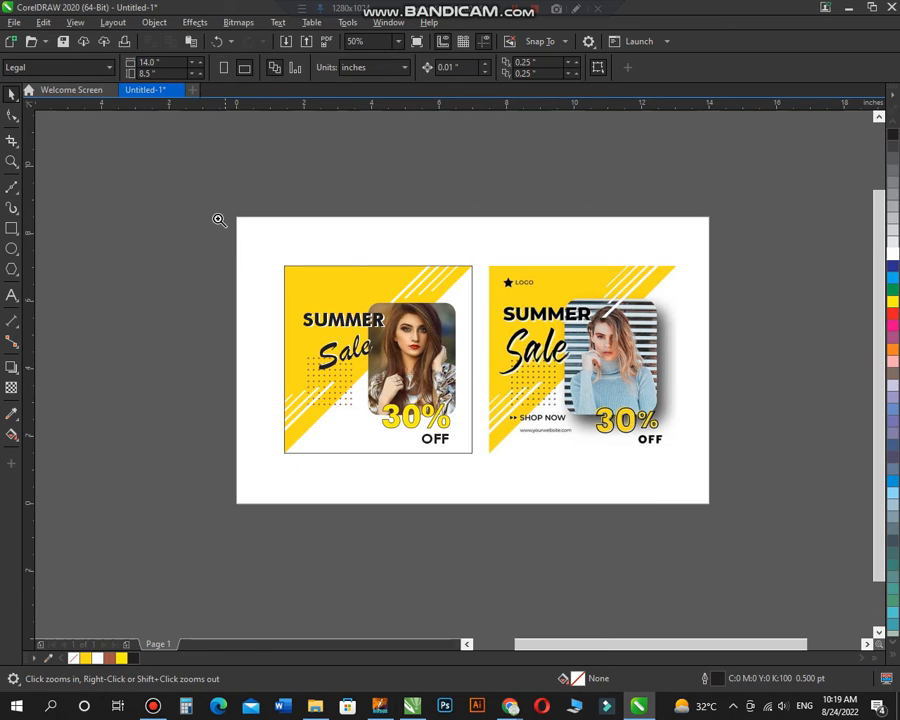
drag(219, 220, 755, 510)
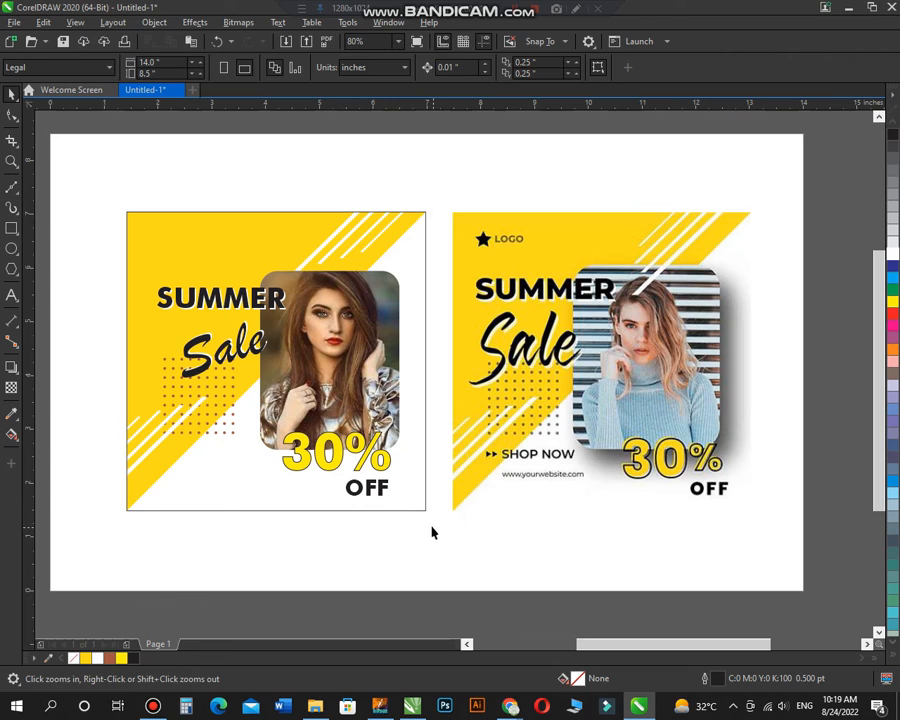
right_click(329, 414)
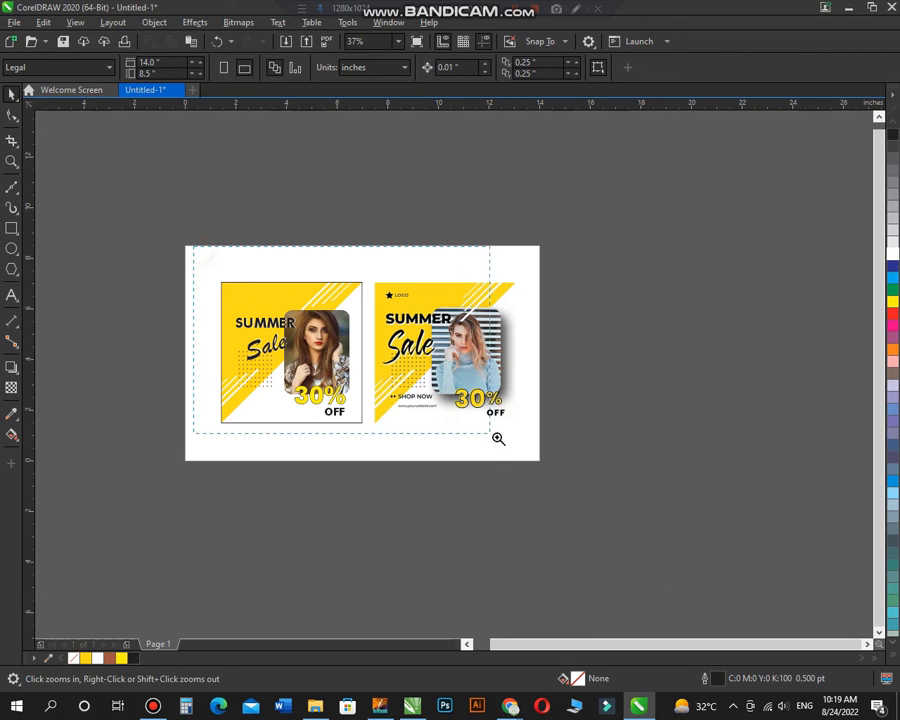